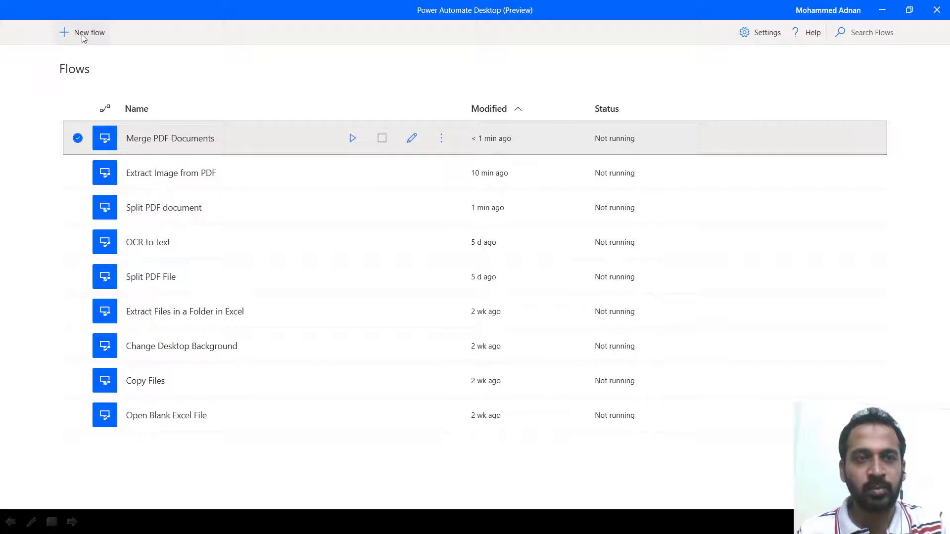
- Start a new desktop flow named 'Extract Txt fro PDF', correcting a typo in the name
{"action": "left_click", "coordinate": [82, 35]}
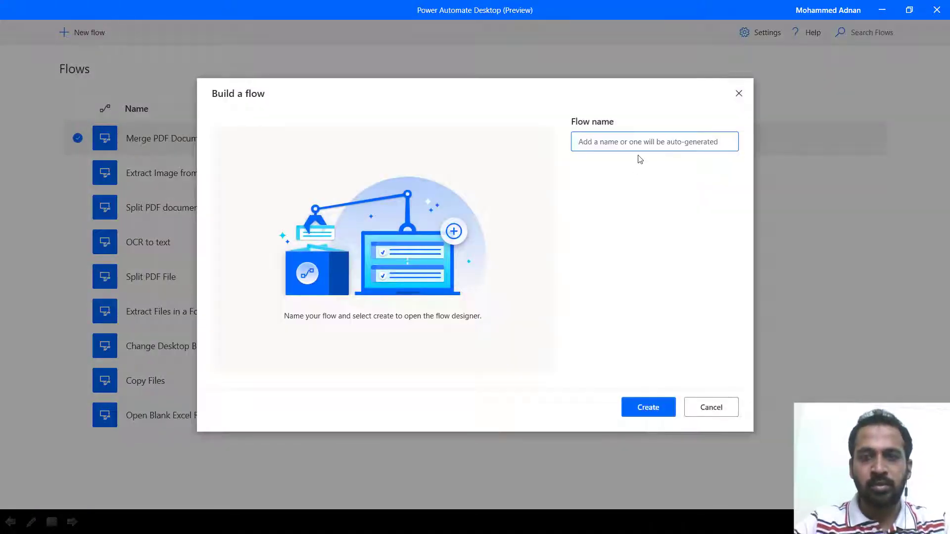
{"action": "type", "text": "eXTR"}
{"action": "key", "text": "BackSpace"}
{"action": "key", "text": "BackSpace"}
{"action": "key", "text": "BackSpace"}
{"action": "key", "text": "BackSpace"}
{"action": "type", "text": "Extract Txt fro PDF"}
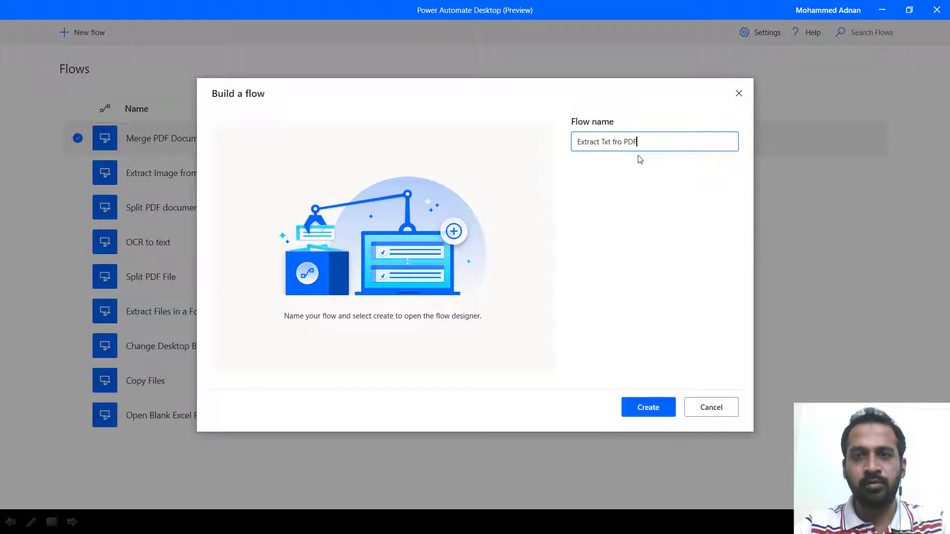
{"action": "key", "text": "Return"}
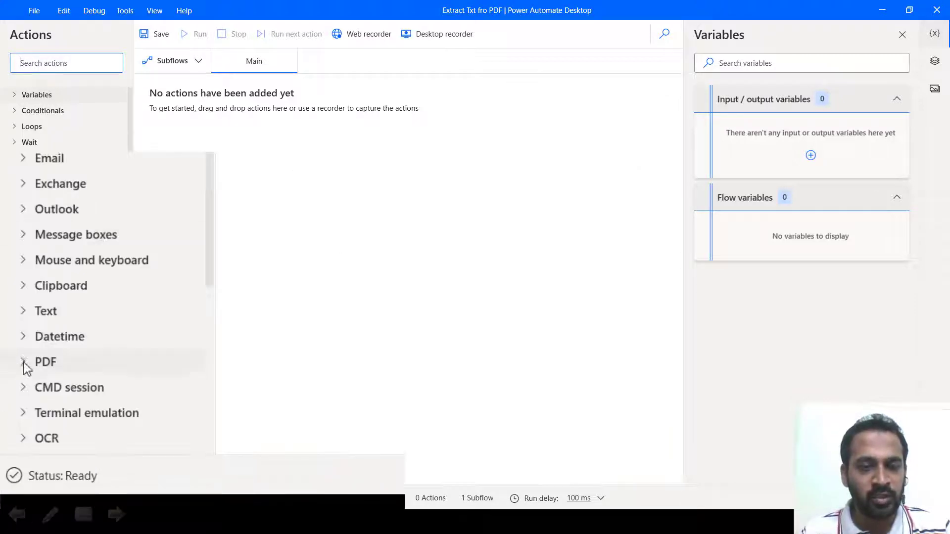
- Add the Extract text from PDF action from the PDF group as the flow's first step
{"action": "left_click", "coordinate": [24, 362]}
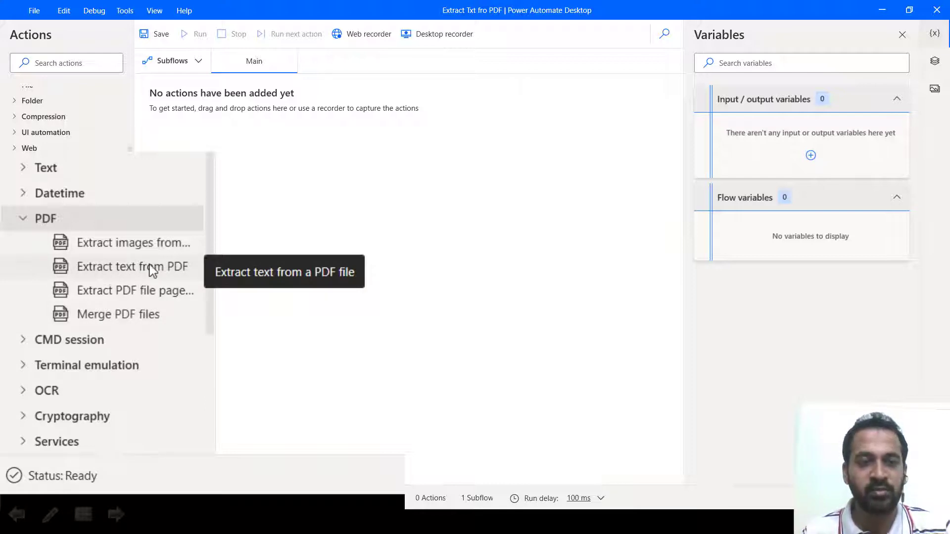
{"action": "left_click_drag", "start_coordinate": [148, 266], "coordinate": [406, 188]}
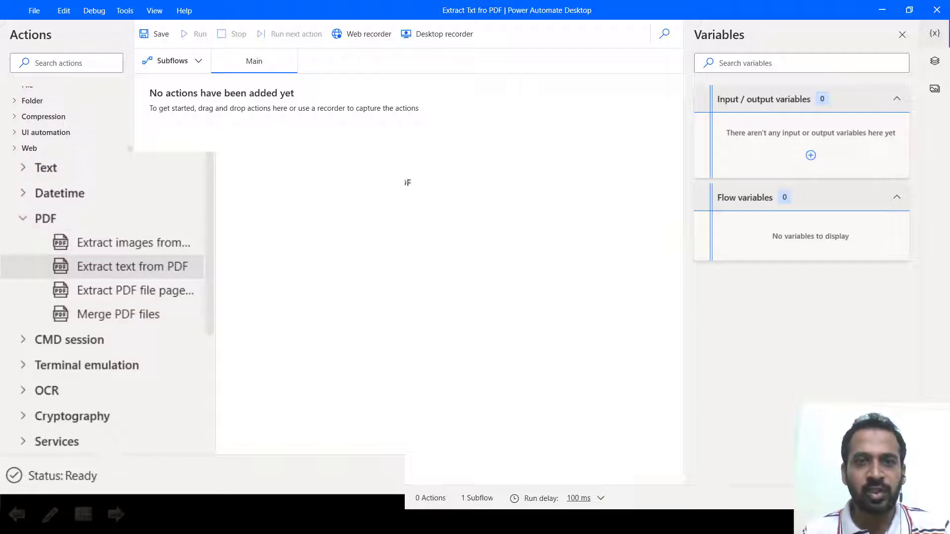
{"action": "left_click_drag", "start_coordinate": [502, 241], "coordinate": [503, 240]}
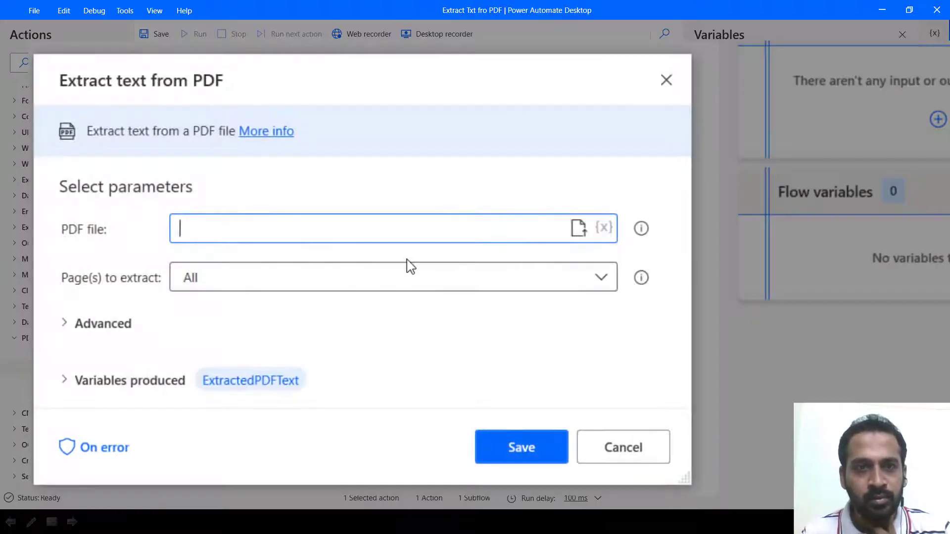
- Set the PDF file to 'This is general word document converted to PDF.pdf'
{"action": "left_click", "coordinate": [579, 228]}
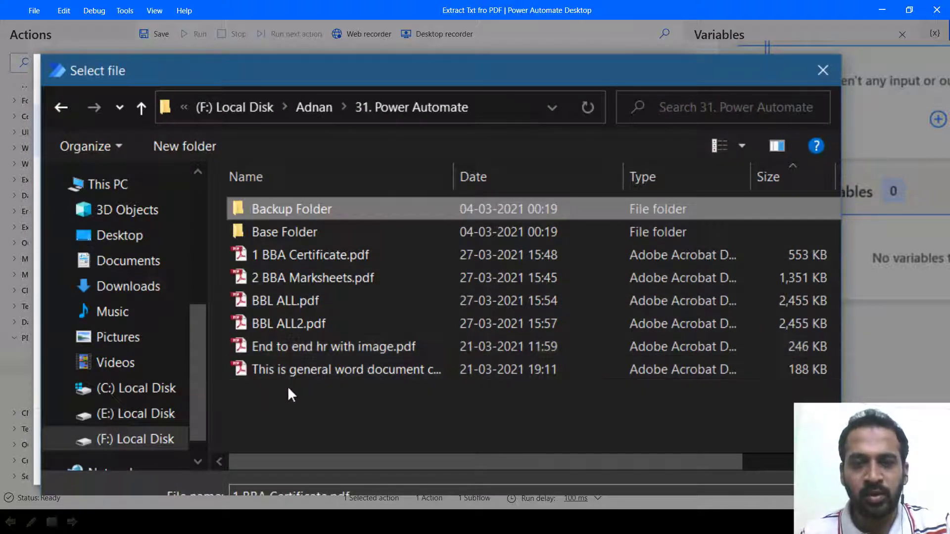
{"action": "left_click", "coordinate": [343, 370]}
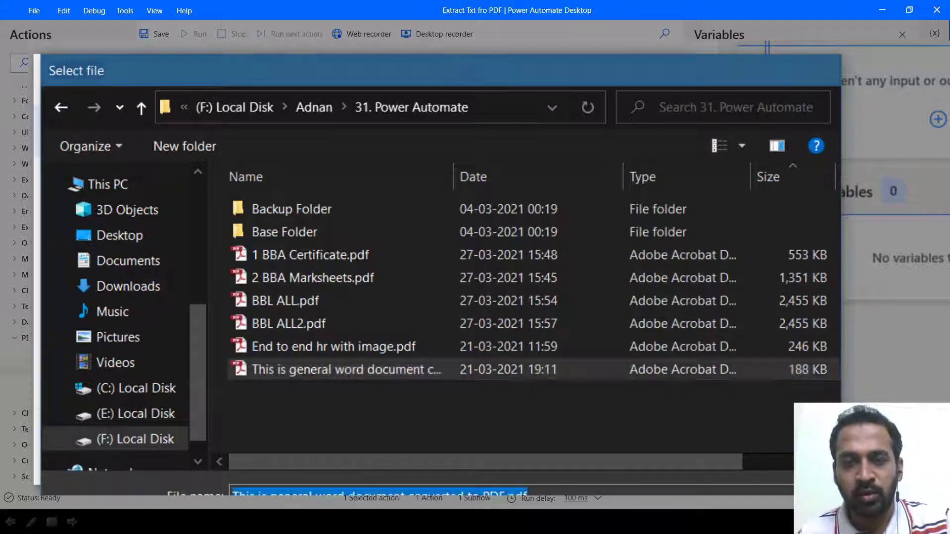
{"action": "key", "text": "Return"}
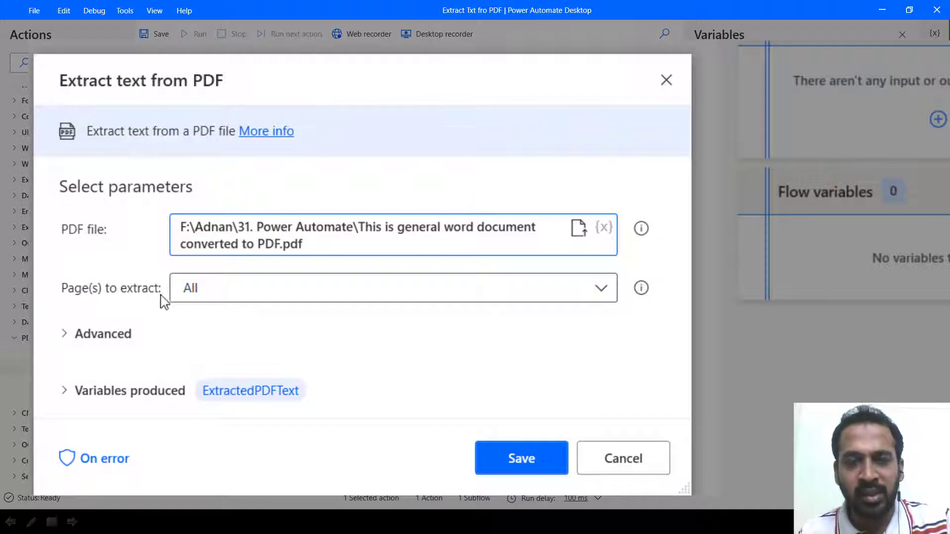
- Try Single page extraction, then a page Range from 1 to 5
{"action": "left_click", "coordinate": [608, 290]}
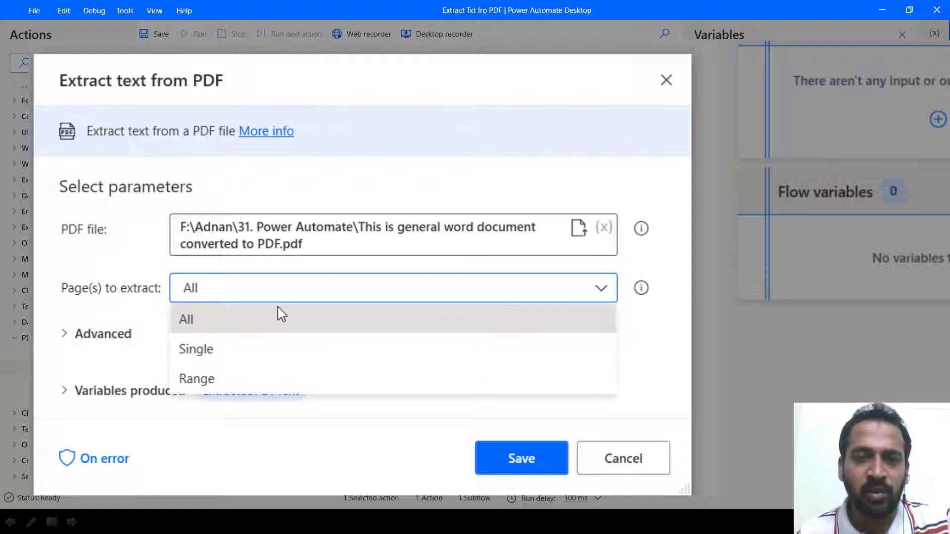
{"action": "left_click", "coordinate": [211, 354]}
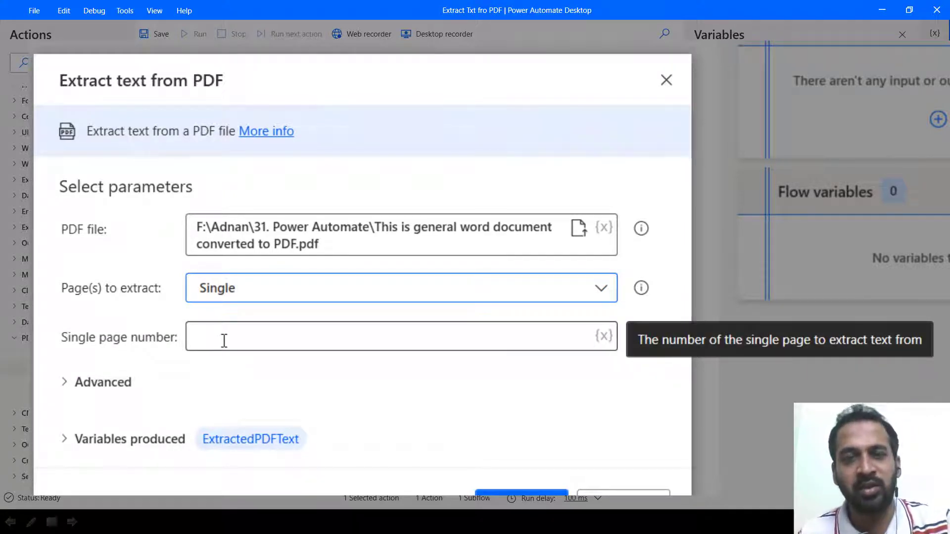
{"action": "left_click", "coordinate": [593, 288]}
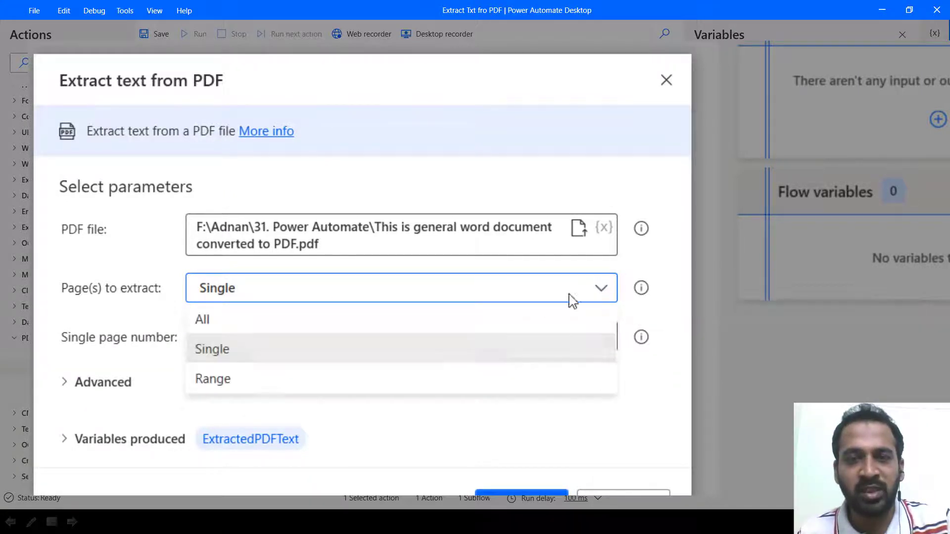
{"action": "left_click", "coordinate": [228, 388]}
{"action": "left_click", "coordinate": [237, 336]}
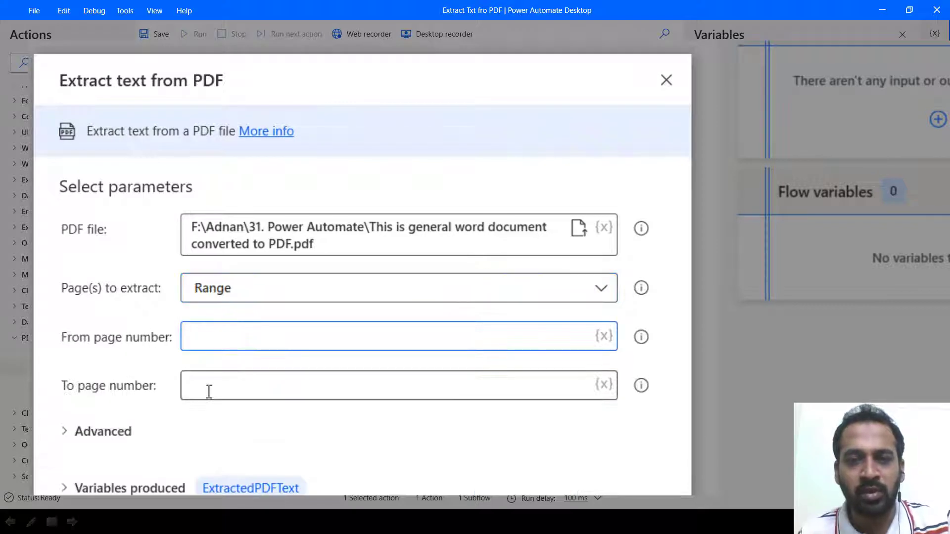
{"action": "left_click", "coordinate": [209, 392]}
{"action": "left_click", "coordinate": [223, 337]}
{"action": "type", "text": "1"}
{"action": "left_click", "coordinate": [208, 388]}
{"action": "type", "text": "5"}
- Change the page range to pages 4 through 6
{"action": "left_click_drag", "start_coordinate": [212, 379], "coordinate": [144, 388]}
{"action": "type", "text": "3"}
{"action": "left_click_drag", "start_coordinate": [193, 341], "coordinate": [120, 344]}
{"action": "type", "text": "4"}
{"action": "left_click", "coordinate": [225, 389]}
{"action": "key", "text": "BackSpace"}
{"action": "type", "text": "6"}
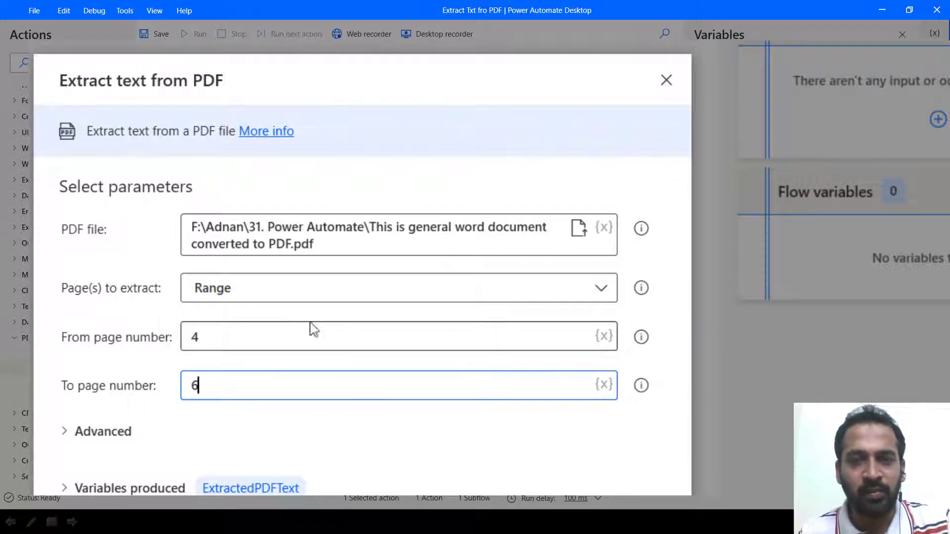
- Set Page(s) to extract back to All and expand the Advanced options
{"action": "left_click", "coordinate": [238, 297]}
{"action": "left_click", "coordinate": [232, 318]}
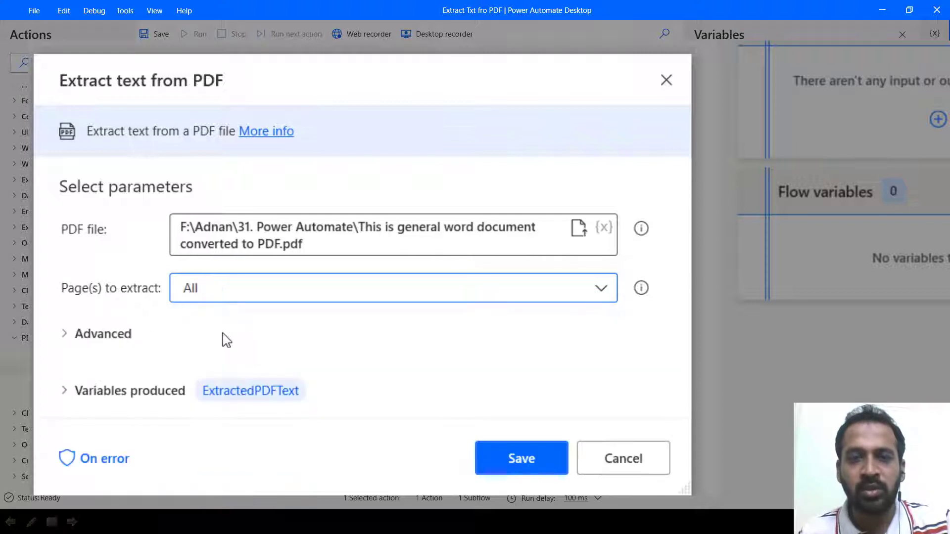
{"action": "left_click", "coordinate": [96, 334]}
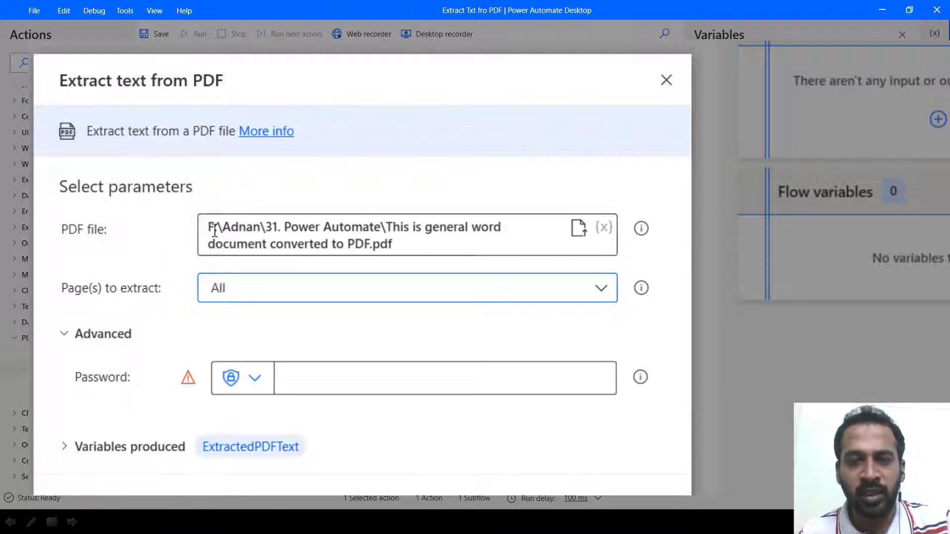
{"action": "mouse_move", "coordinate": [312, 369]}
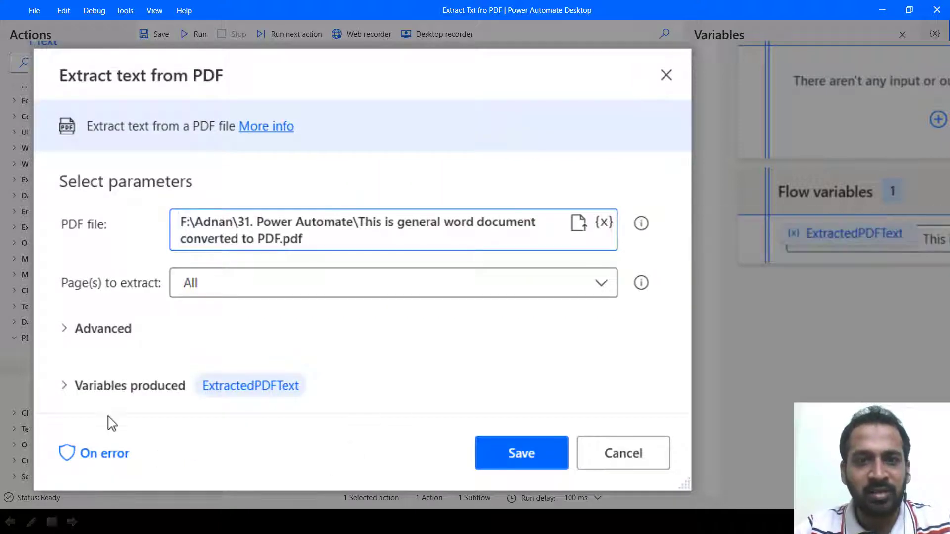
{"action": "mouse_move", "coordinate": [292, 402]}
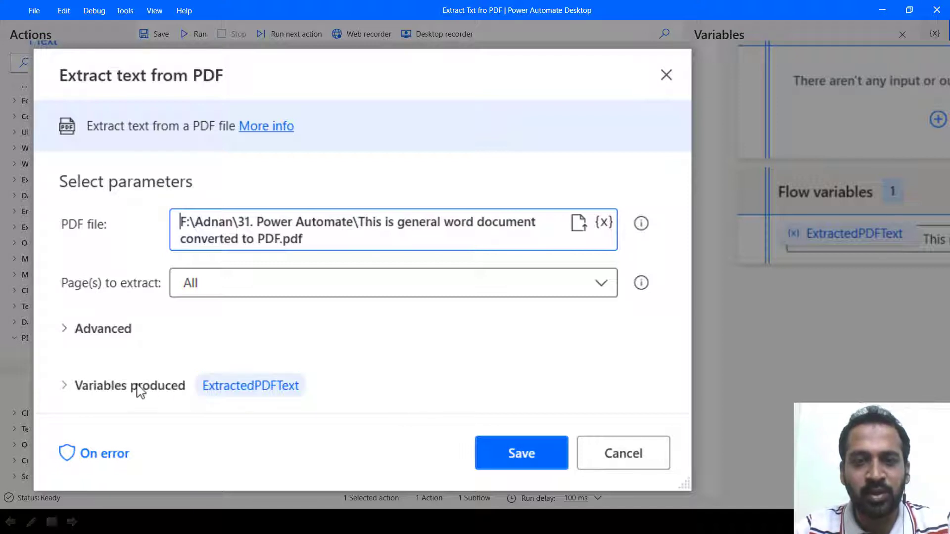
- Cancel the extraction dialog and drop Write text to file, found by searching 'write', below step 1
{"action": "left_click", "coordinate": [643, 457]}
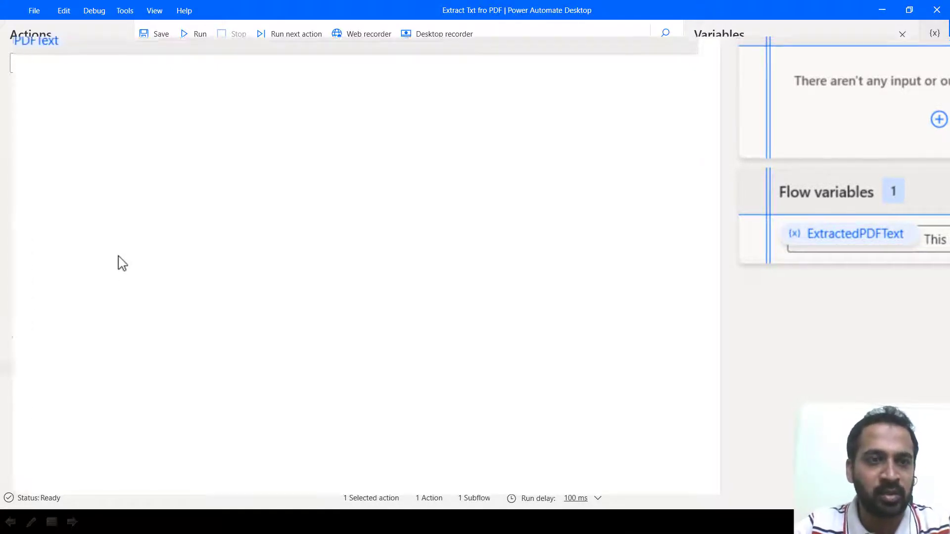
{"action": "left_click", "coordinate": [118, 26]}
{"action": "type", "text": "w"}
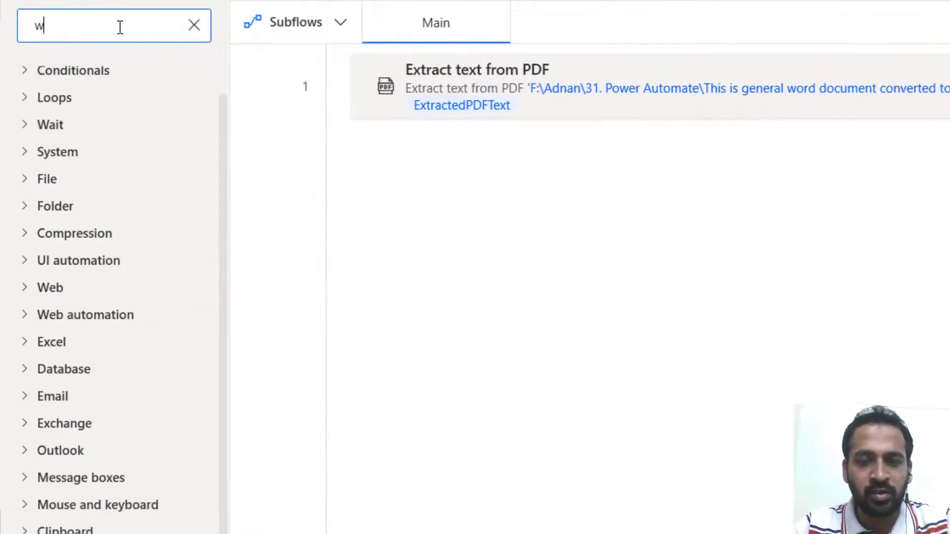
{"action": "type", "text": "rite"}
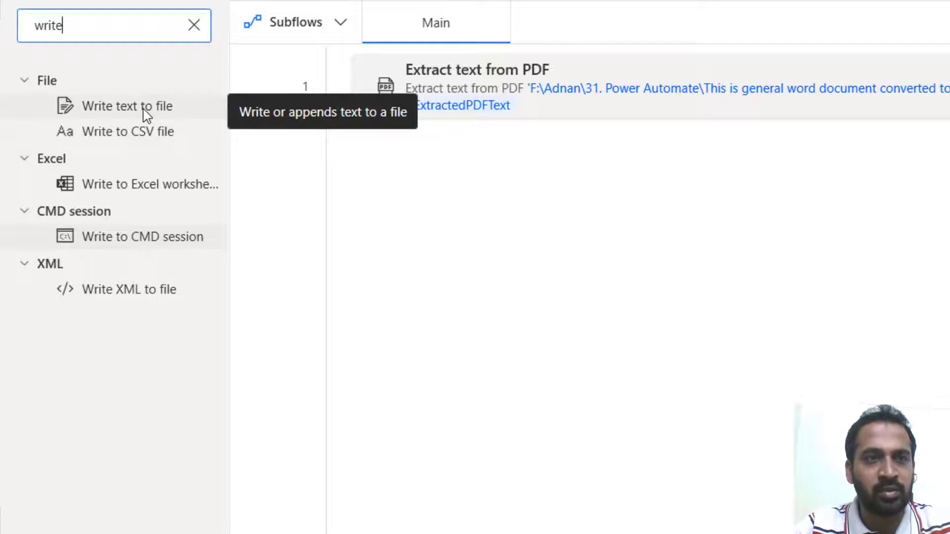
{"action": "left_click_drag", "start_coordinate": [145, 114], "coordinate": [603, 184]}
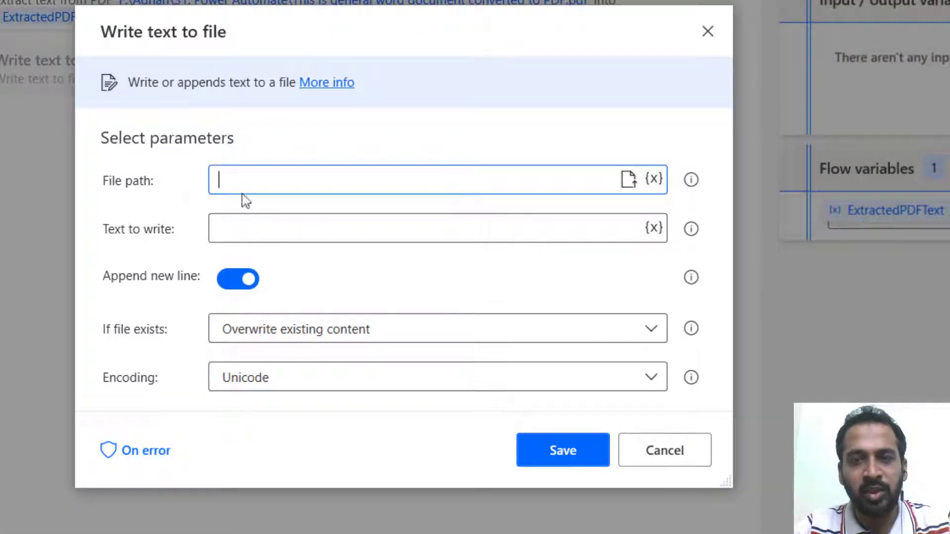
- Create an empty 'PDF to text.txt' in the 31. Power Automate folder and use it as the file path
{"action": "left_click", "coordinate": [628, 179]}
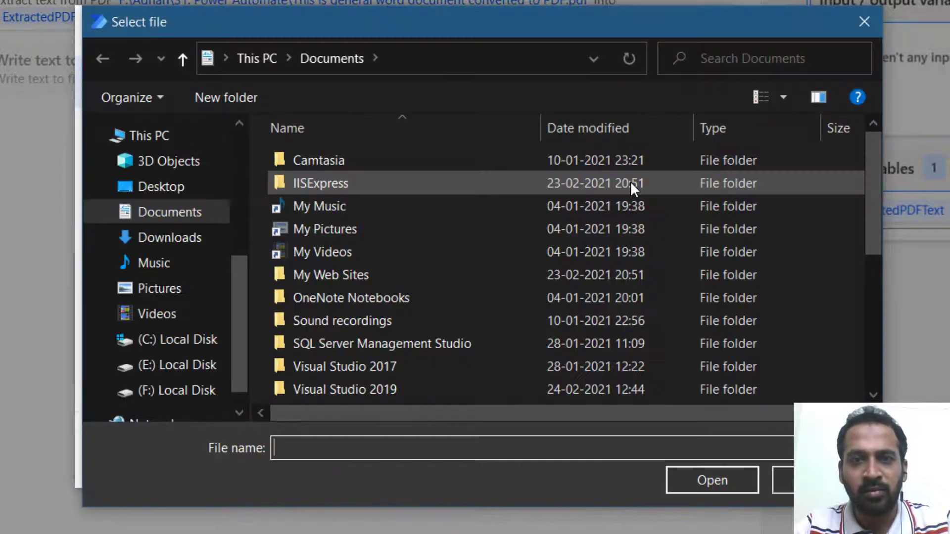
{"action": "scroll", "coordinate": [208, 183], "scroll_direction": "up", "scroll_amount": 3}
{"action": "left_click", "coordinate": [171, 204]}
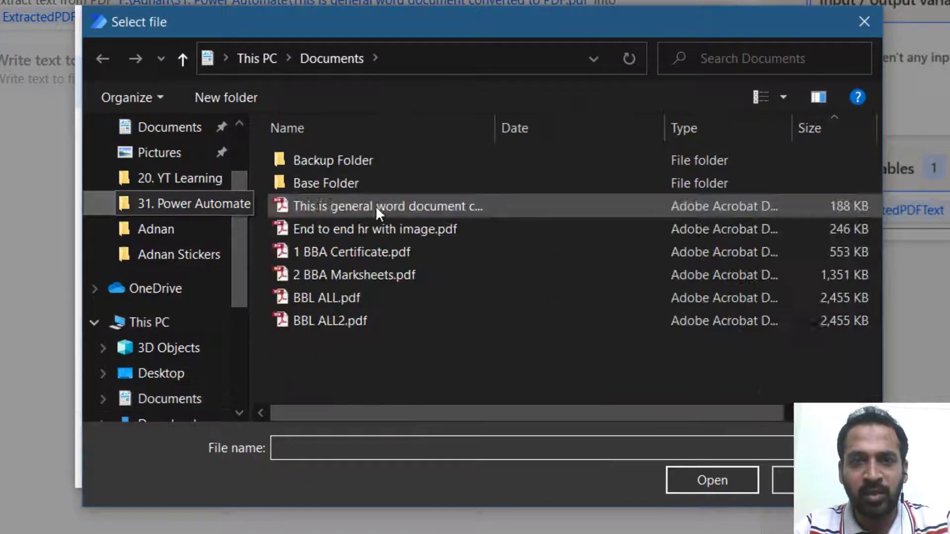
{"action": "right_click", "coordinate": [369, 375]}
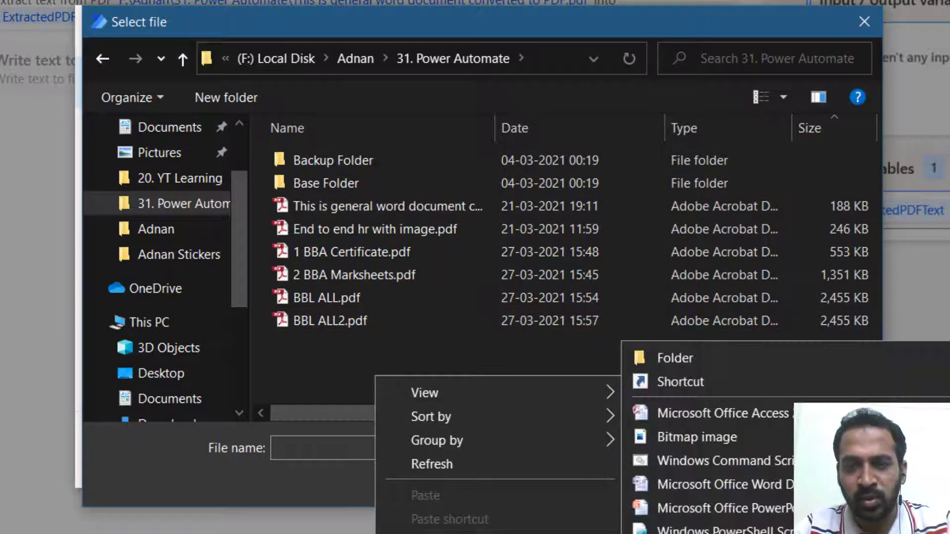
{"action": "key", "text": "Escape"}
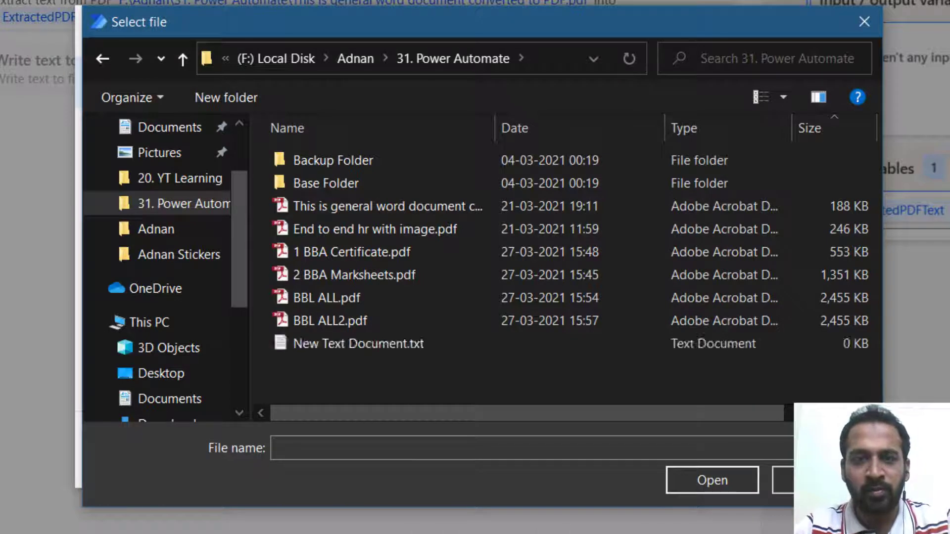
{"action": "type", "text": "PDF to text"}
{"action": "key", "text": "Return"}
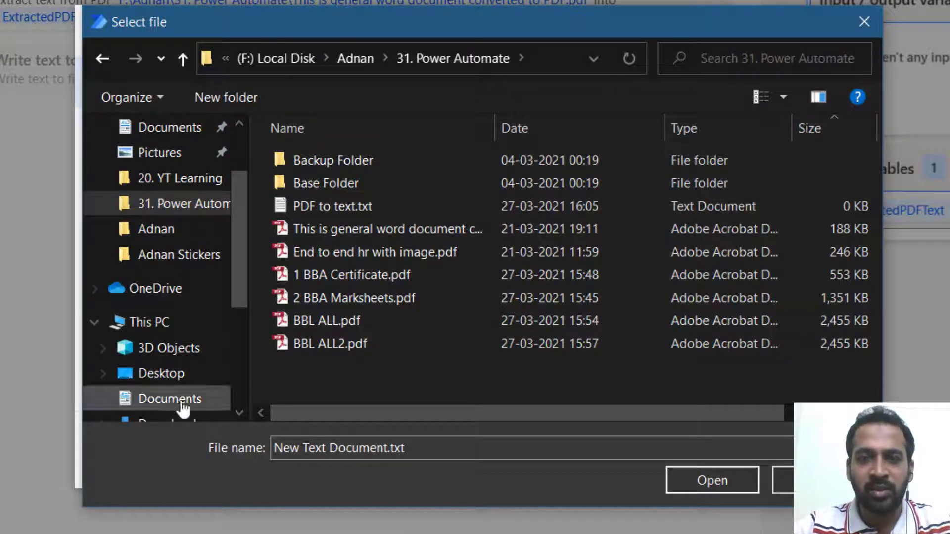
{"action": "left_click", "coordinate": [348, 205]}
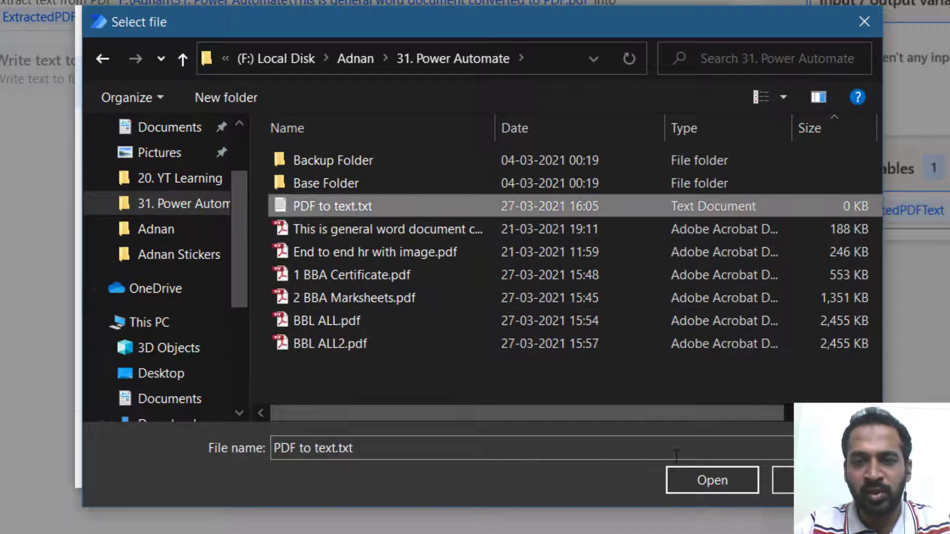
{"action": "left_click", "coordinate": [705, 477]}
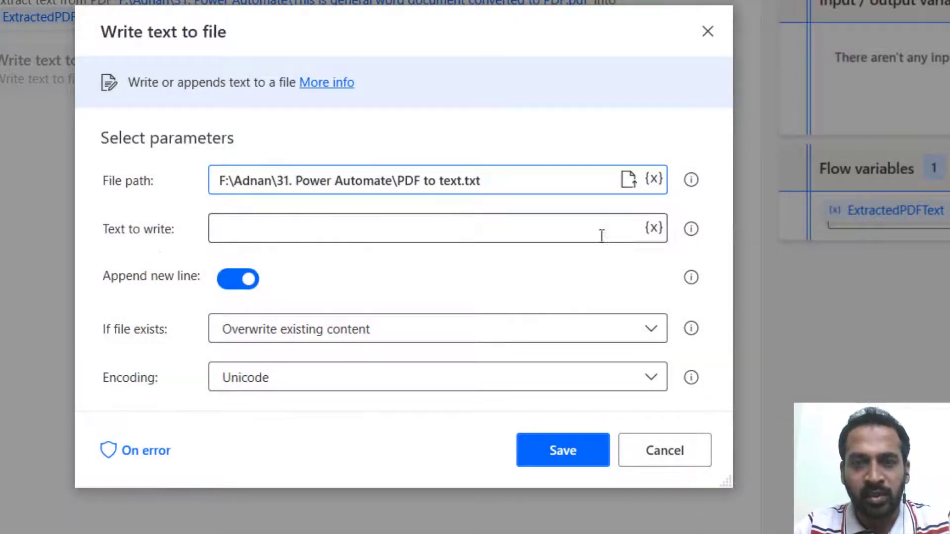
- Write %ExtractedPDFText% to the file, keeping Overwrite existing content and Unicode encoding
{"action": "left_click", "coordinate": [654, 229]}
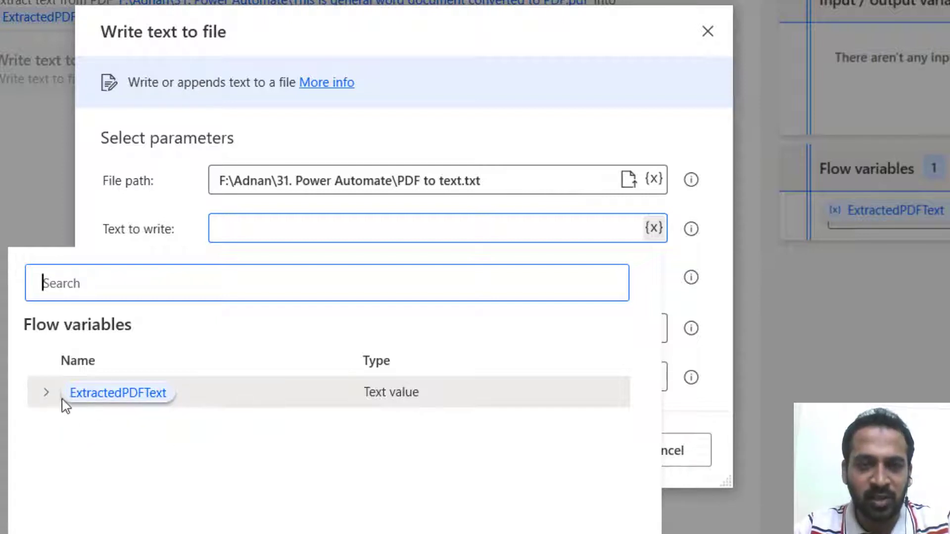
{"action": "left_click", "coordinate": [46, 394]}
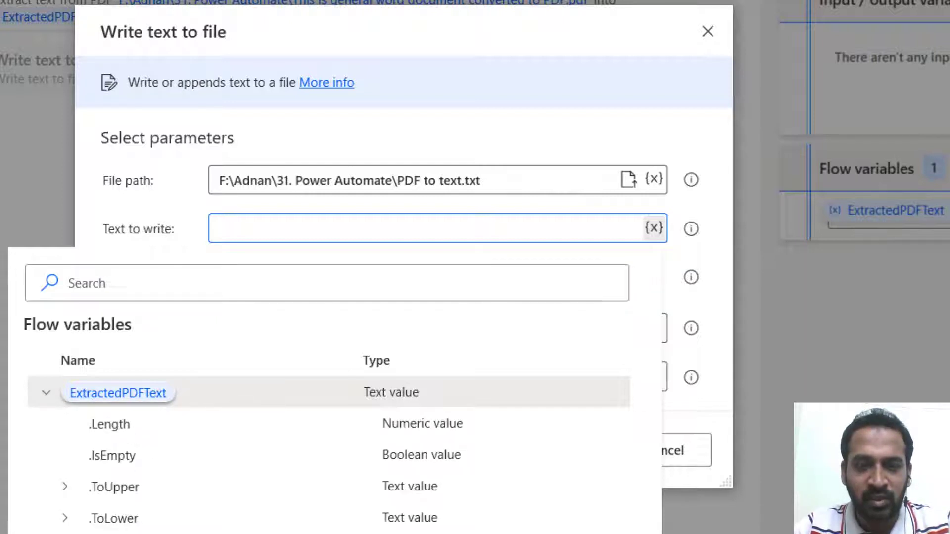
{"action": "left_click", "coordinate": [48, 393]}
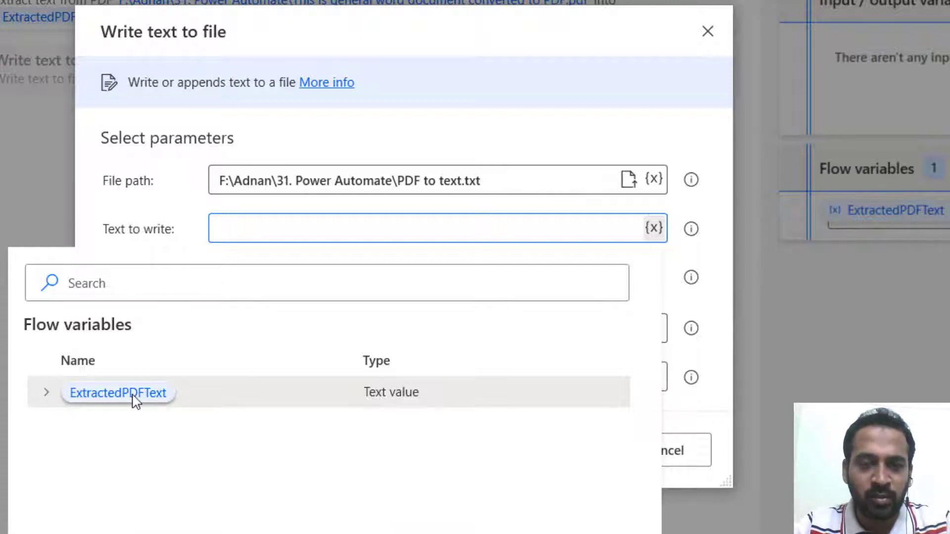
{"action": "left_click", "coordinate": [134, 396]}
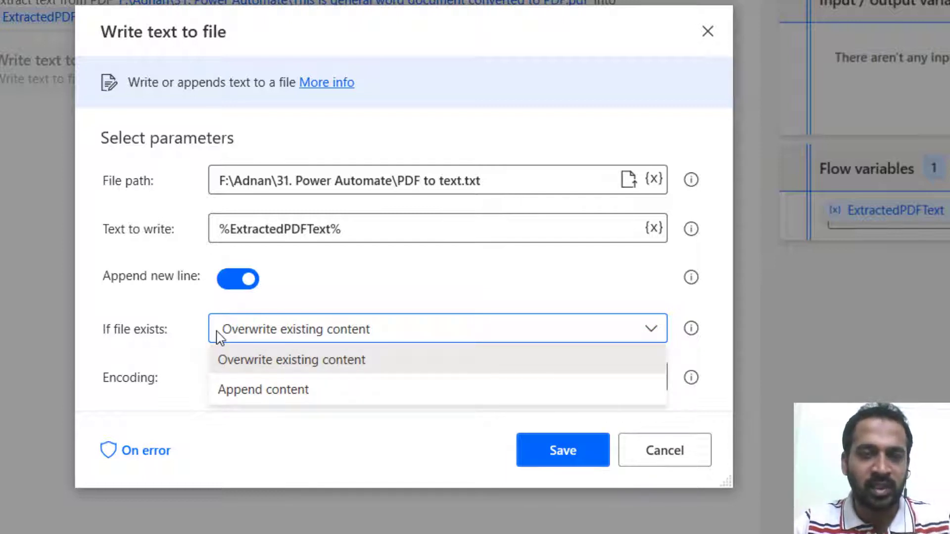
{"action": "left_click", "coordinate": [190, 332]}
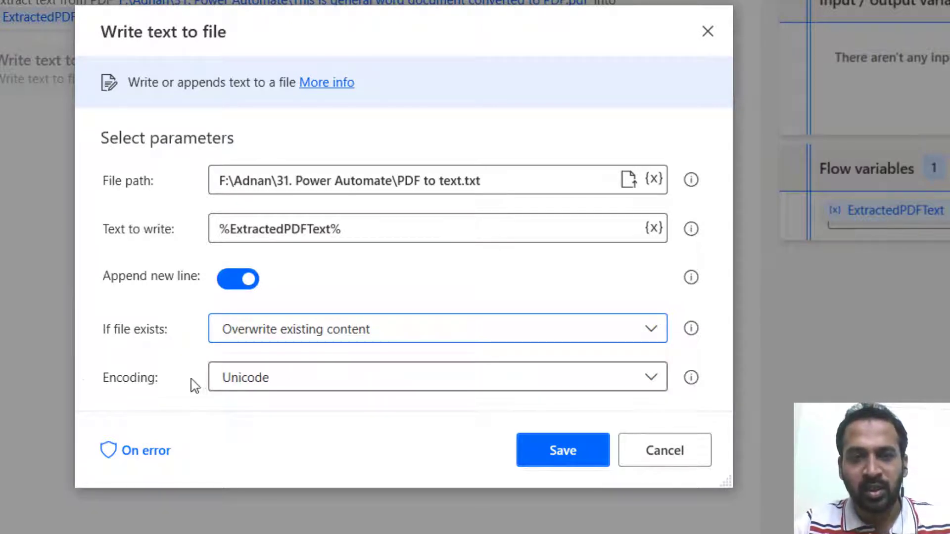
{"action": "left_click", "coordinate": [652, 377]}
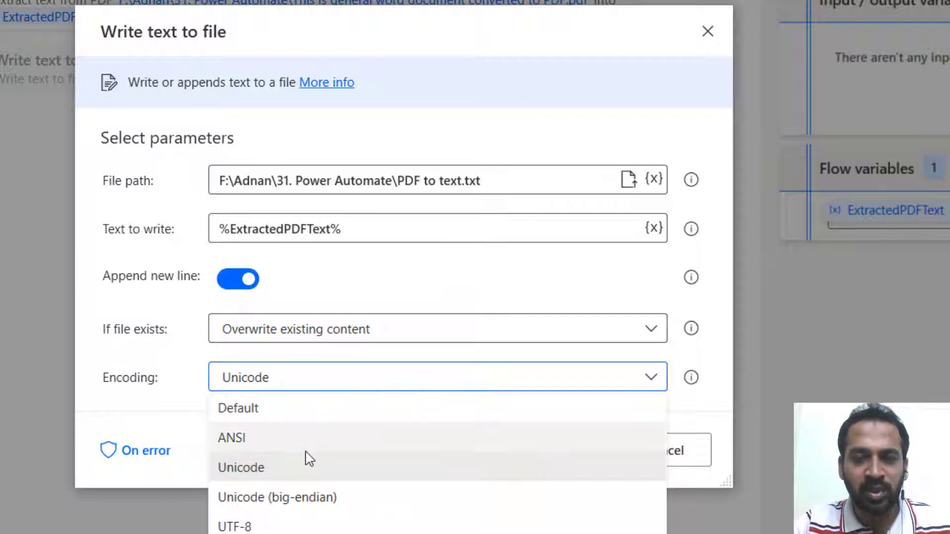
{"action": "left_click", "coordinate": [268, 469]}
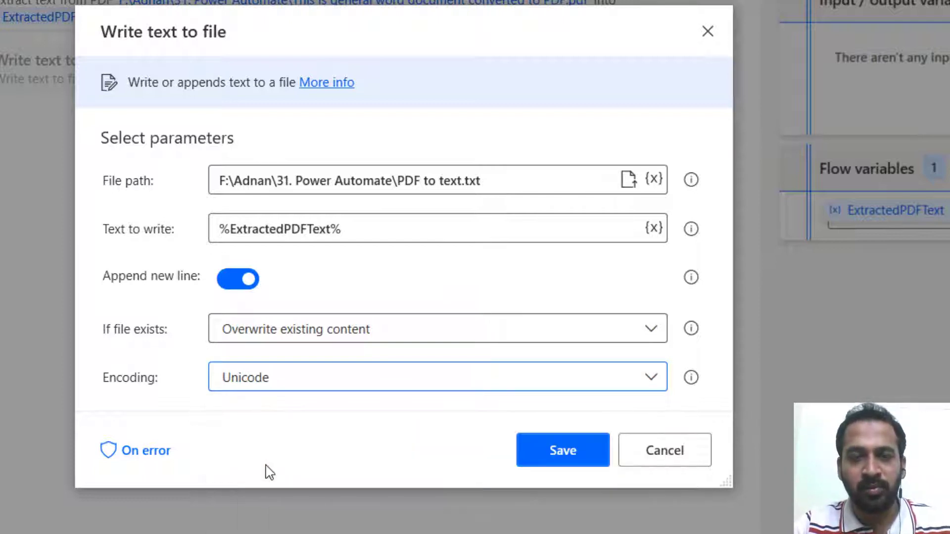
{"action": "left_click", "coordinate": [137, 460]}
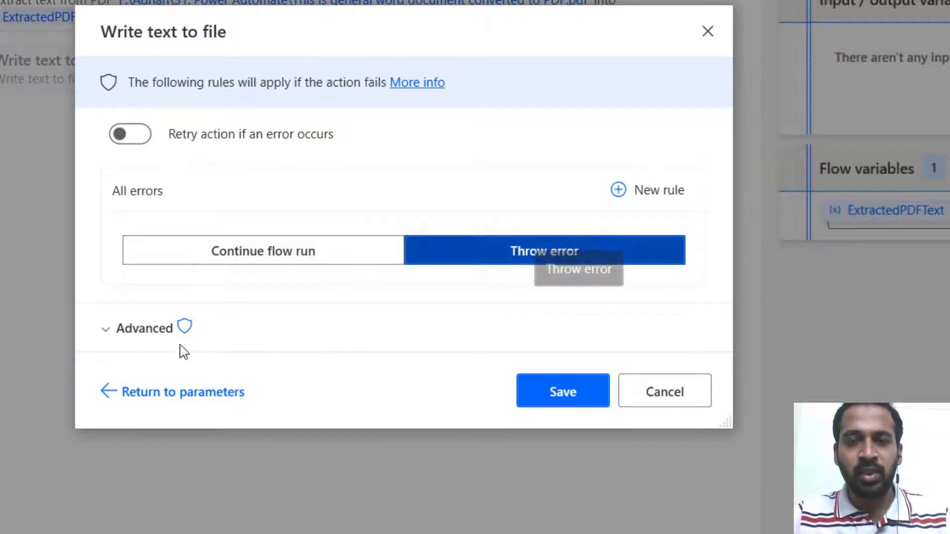
{"action": "left_click", "coordinate": [126, 330]}
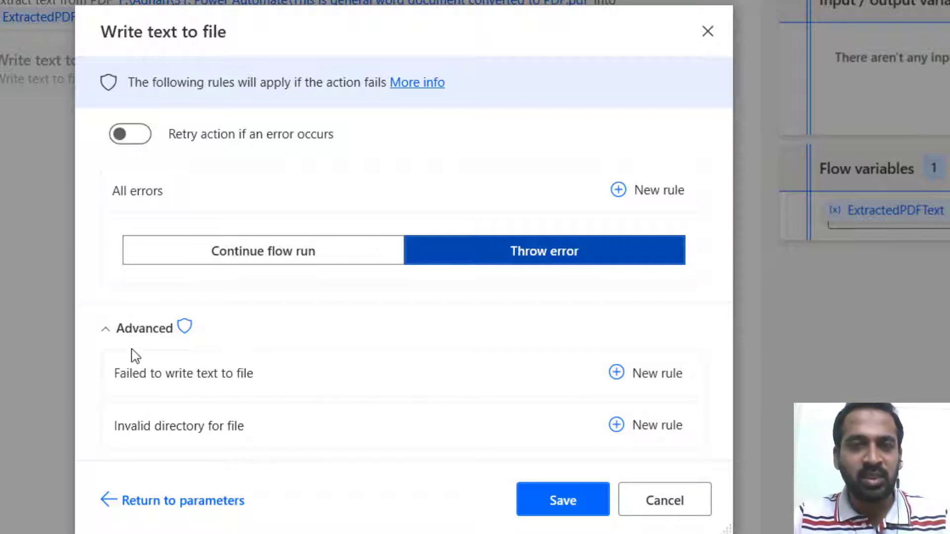
{"action": "left_click", "coordinate": [105, 331]}
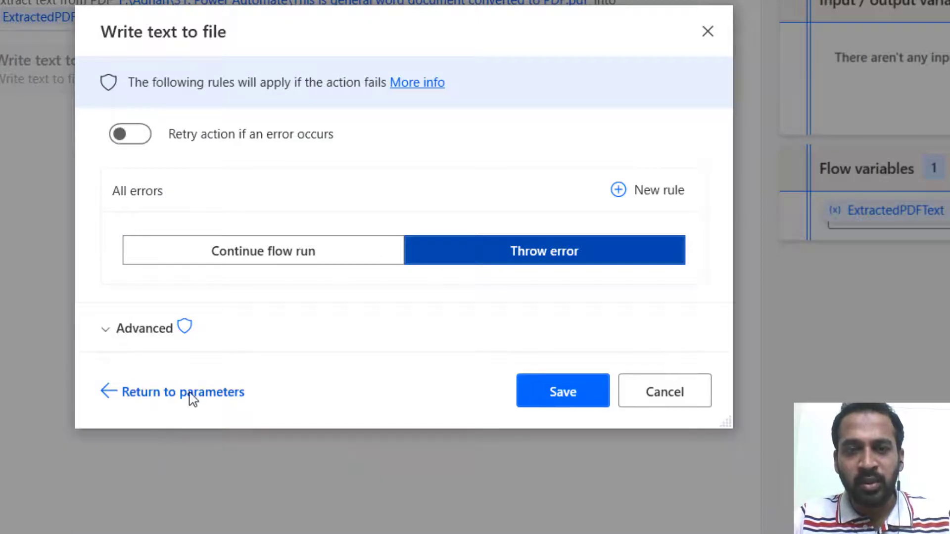
{"action": "left_click", "coordinate": [233, 395]}
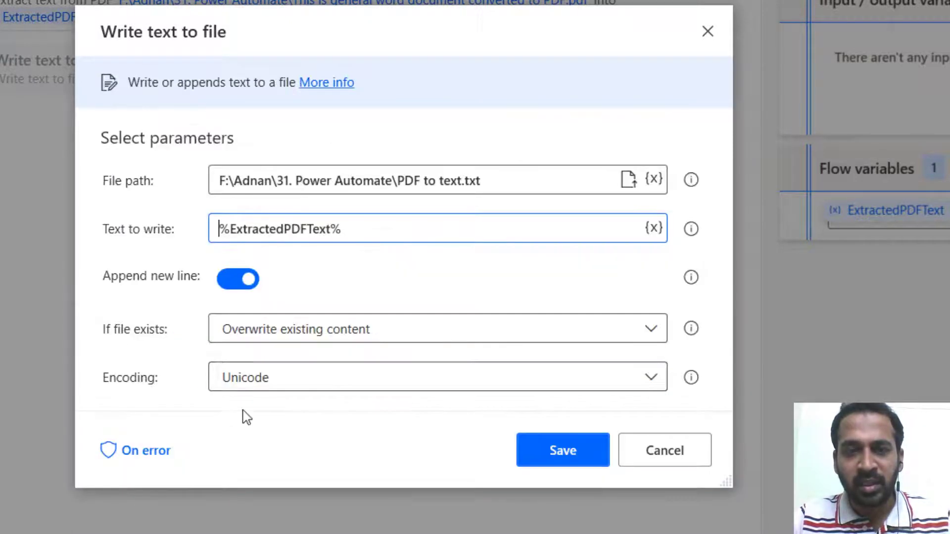
- Save the Write text to file step, run the flow, and switch to the 31. Power Automate folder
{"action": "left_click", "coordinate": [559, 454]}
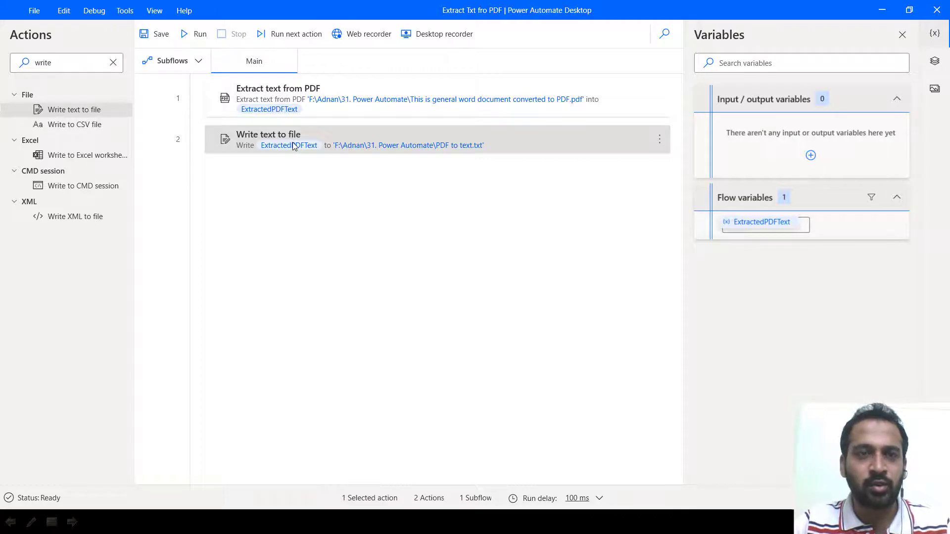
{"action": "left_click", "coordinate": [198, 35]}
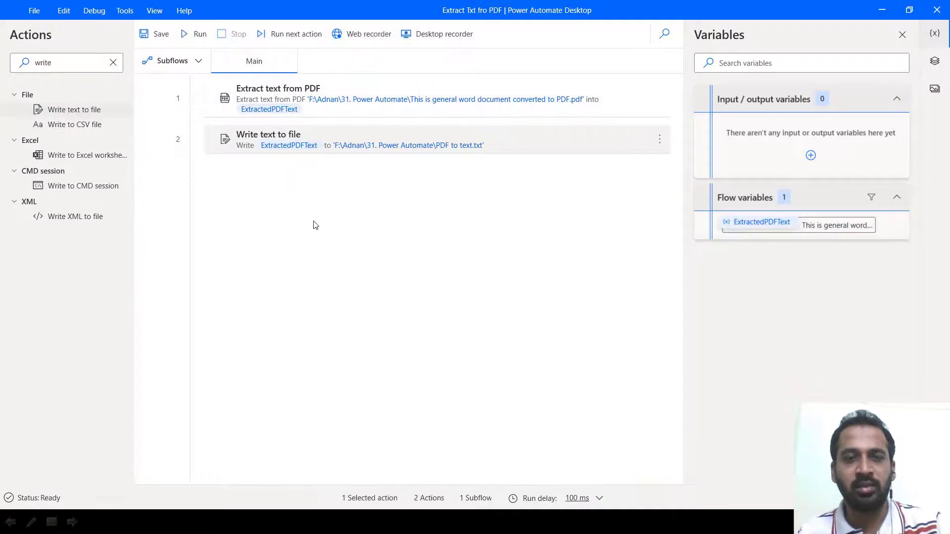
{"action": "key", "text": "alt+Tab"}
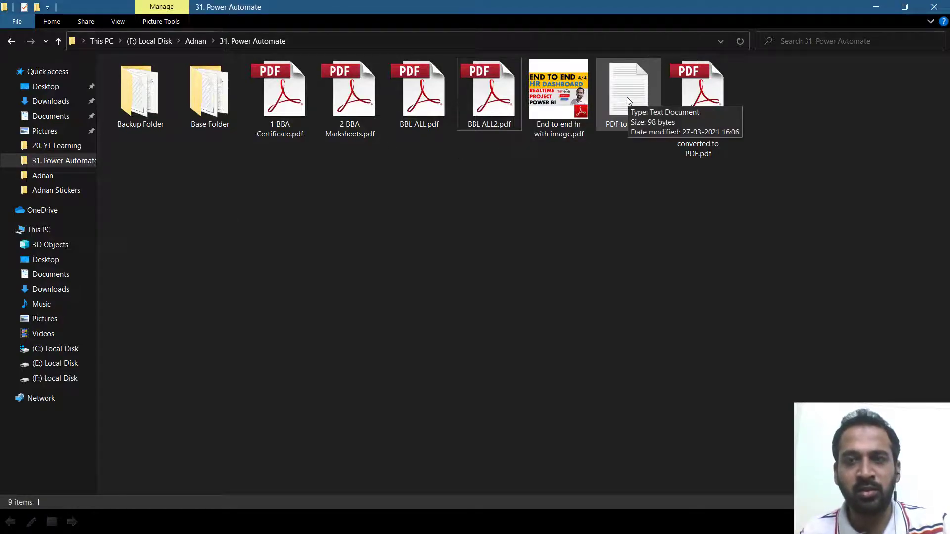
{"action": "double_click", "coordinate": [627, 97]}
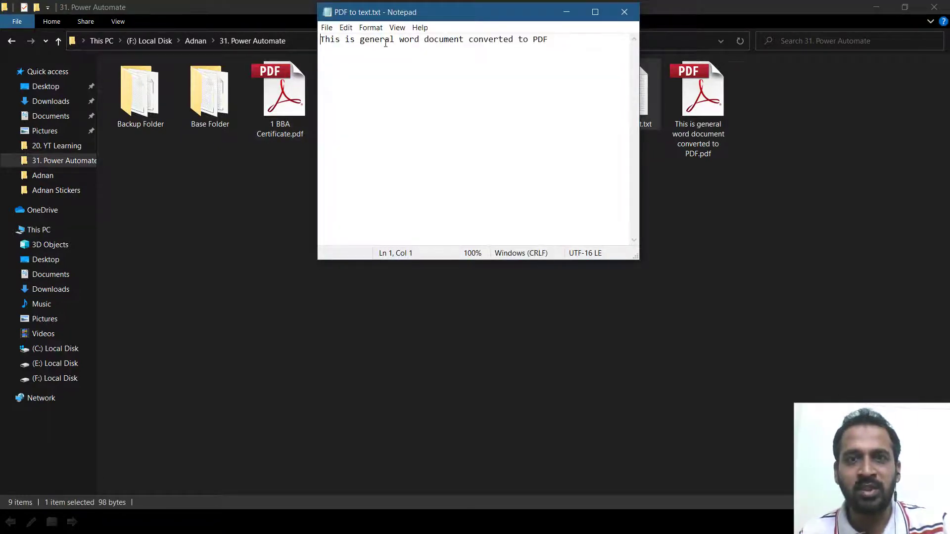
{"action": "left_click", "coordinate": [703, 95]}
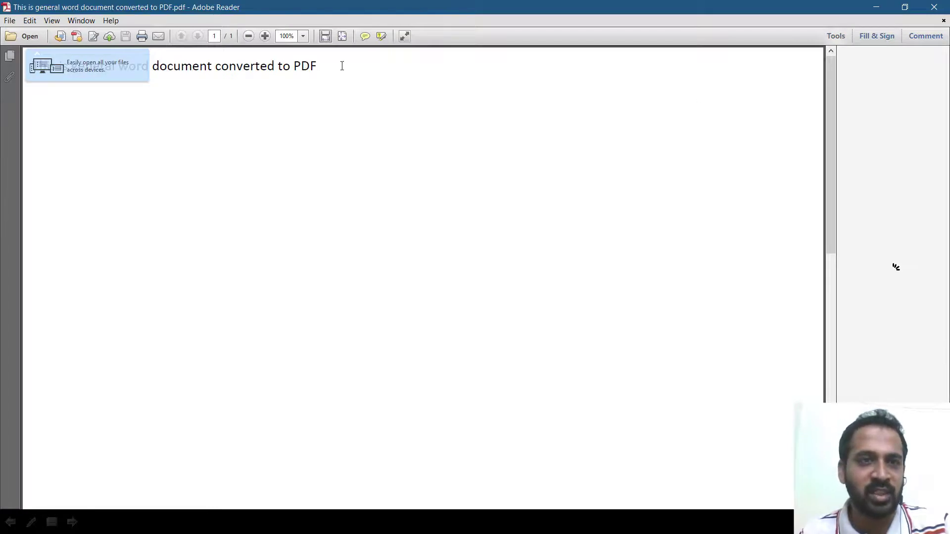
{"action": "key", "text": "alt+F4"}
{"action": "key", "text": "alt+Tab"}
{"action": "key", "text": "alt+shift+Tab"}
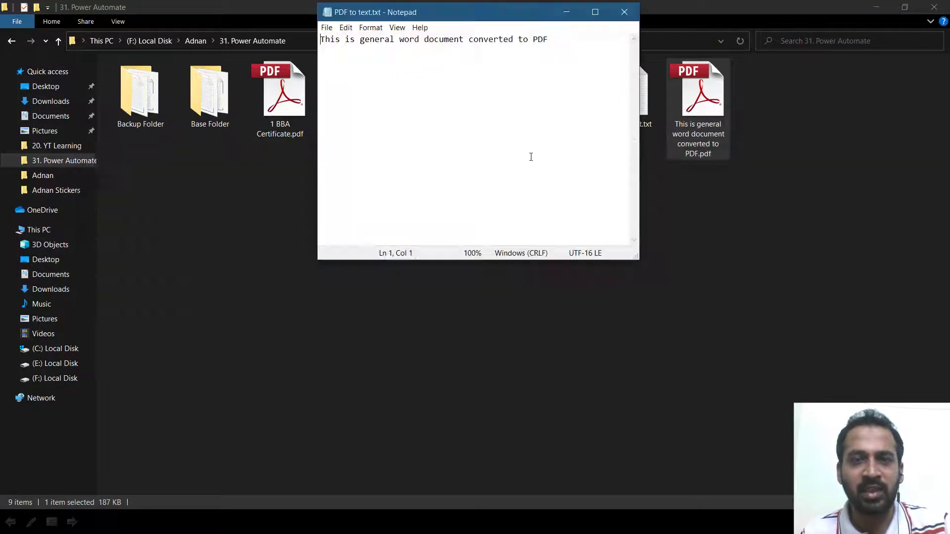
{"action": "left_click", "coordinate": [622, 10]}
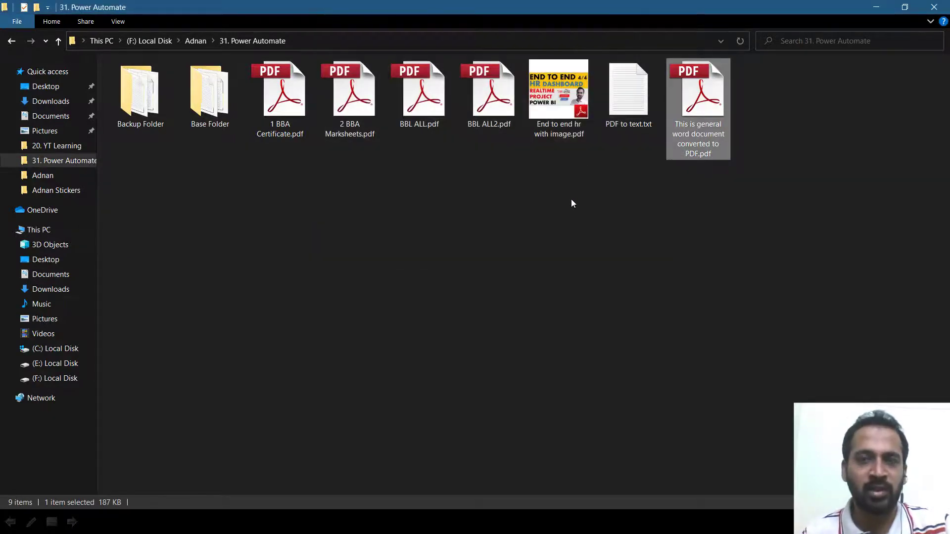
{"action": "key", "text": "alt+Tab"}
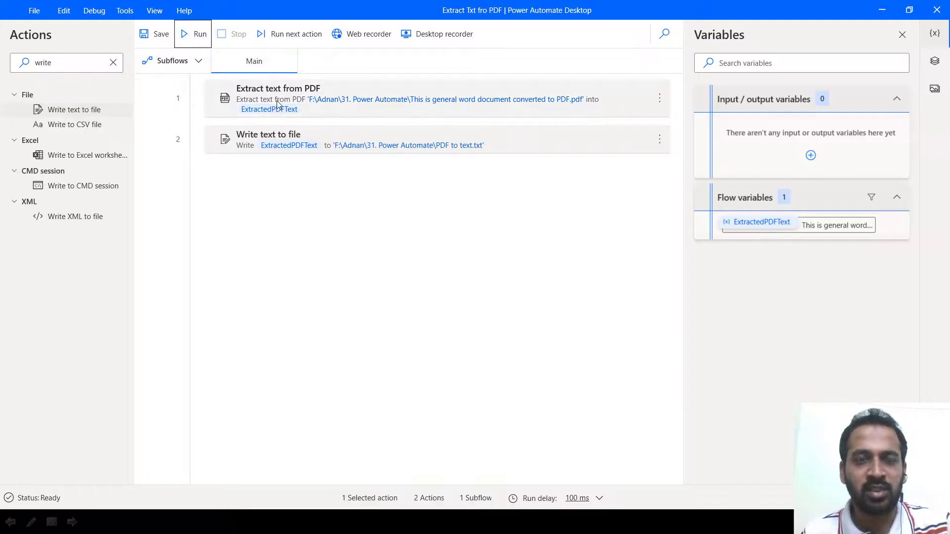
- Point the extraction step at 'End to end hr with image.pdf' in 31. Power Automate and save it
{"action": "double_click", "coordinate": [277, 99]}
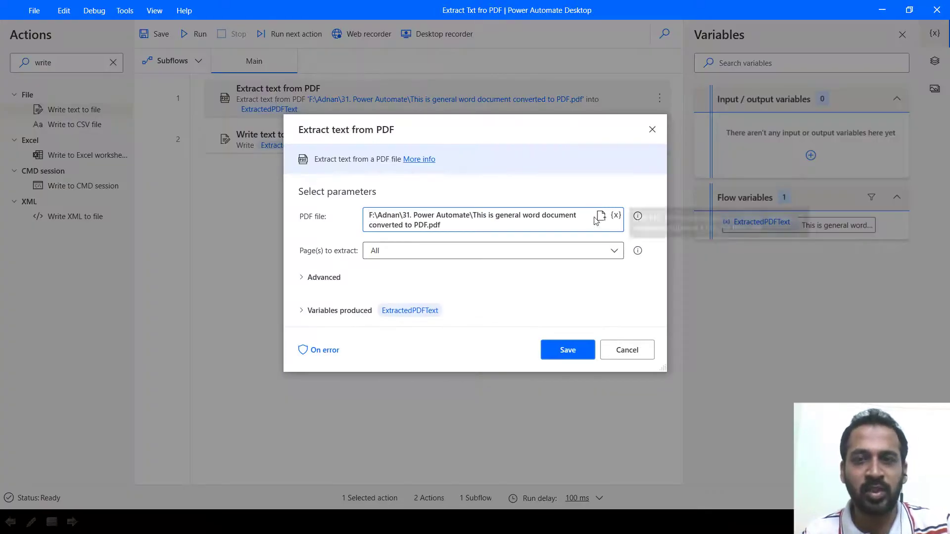
{"action": "left_click", "coordinate": [603, 214]}
{"action": "scroll", "coordinate": [347, 238], "scroll_direction": "up", "scroll_amount": 3}
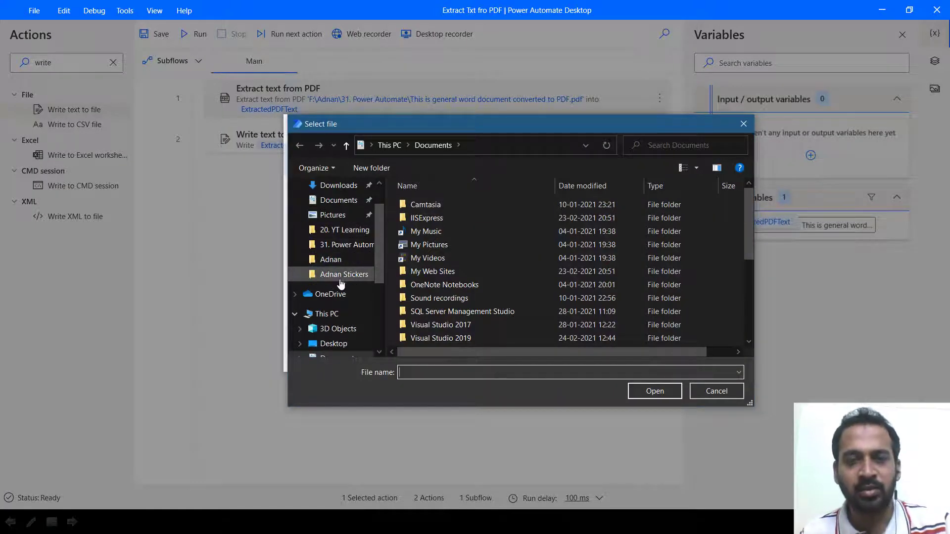
{"action": "left_click", "coordinate": [346, 245]}
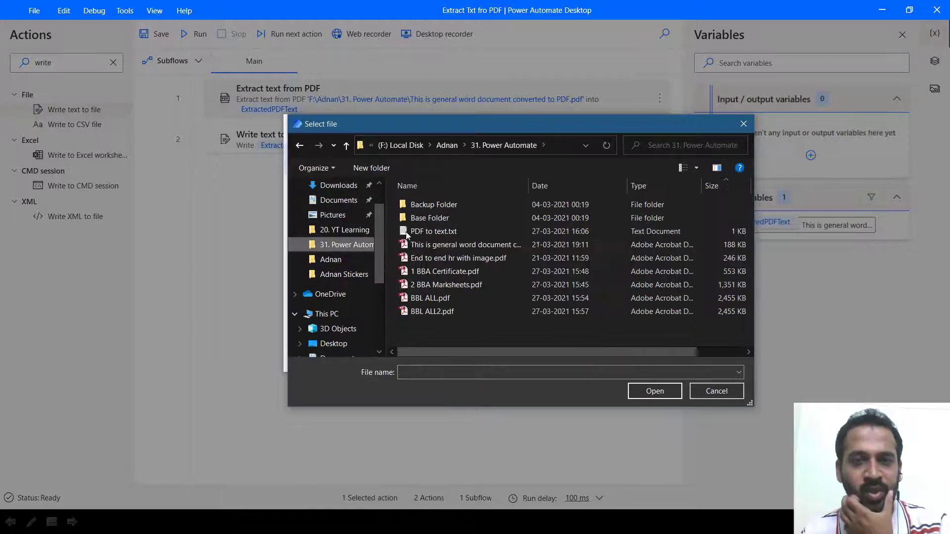
{"action": "double_click", "coordinate": [438, 259]}
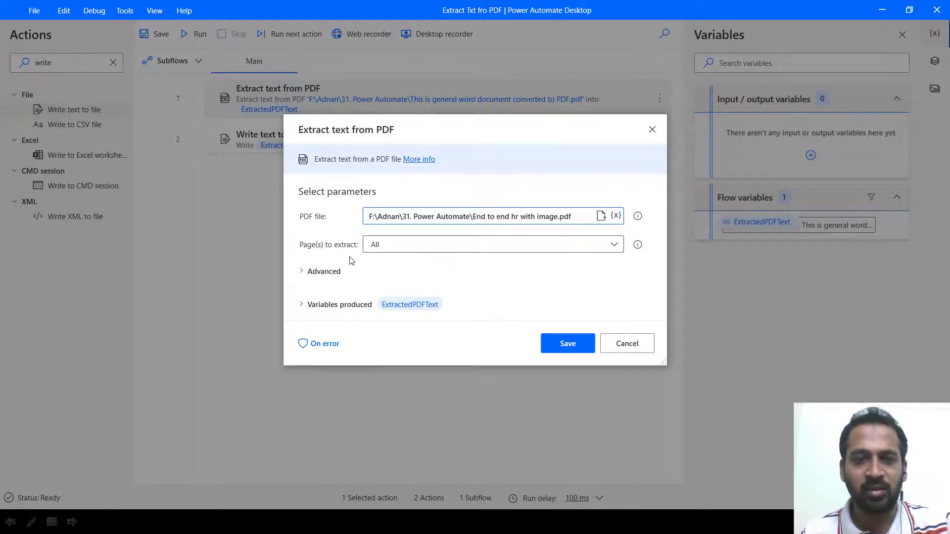
{"action": "left_click", "coordinate": [569, 345]}
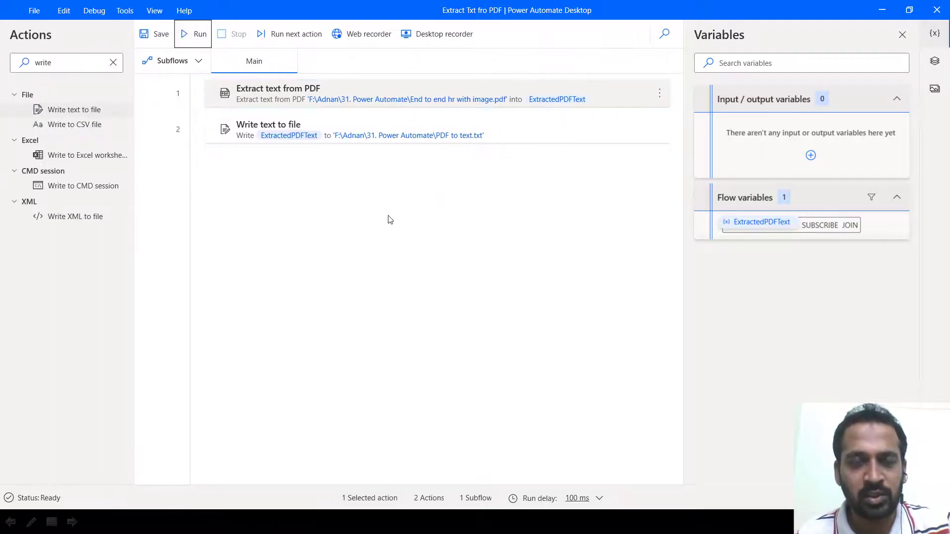
- Open PDF to text.txt in Notepad, move it aside, and select End to end hr with image.pdf
{"action": "key", "text": "alt+Tab"}
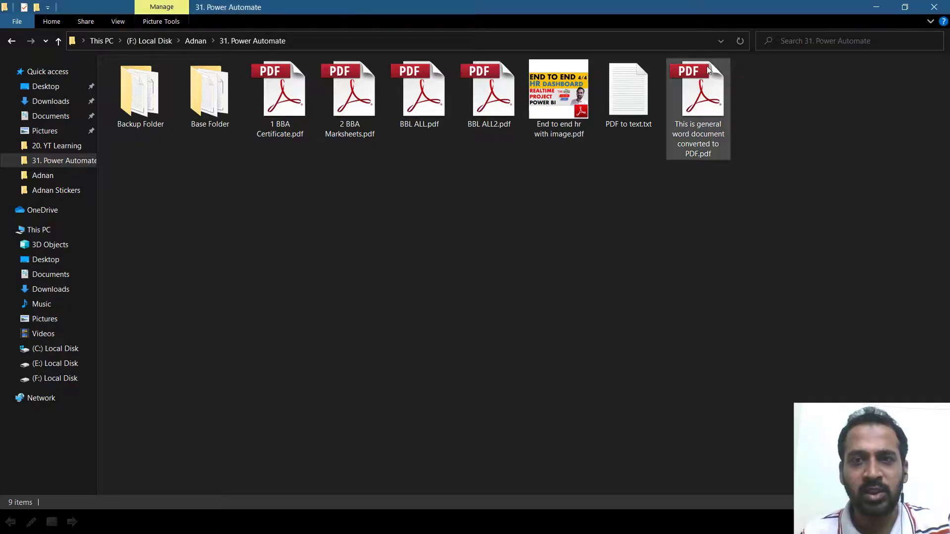
{"action": "double_click", "coordinate": [640, 93]}
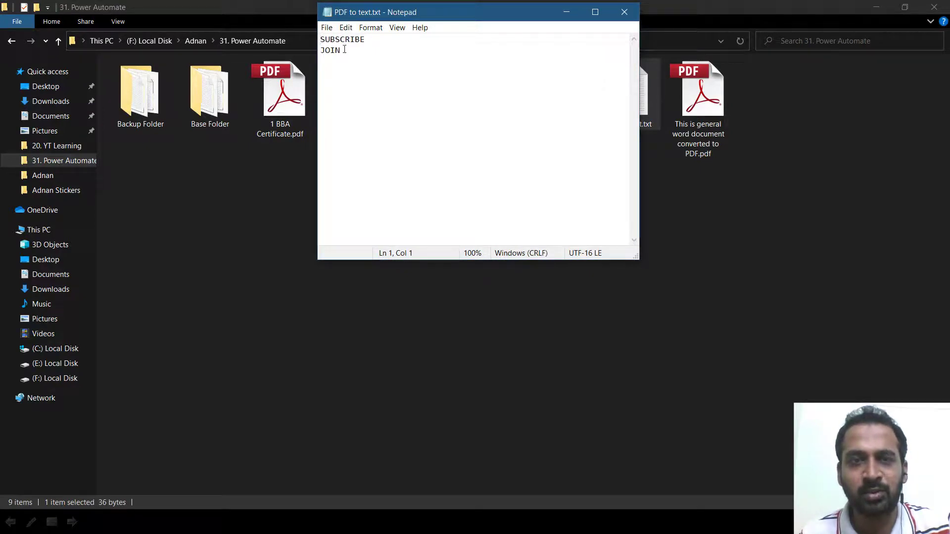
{"action": "left_click_drag", "start_coordinate": [527, 19], "coordinate": [469, 159]}
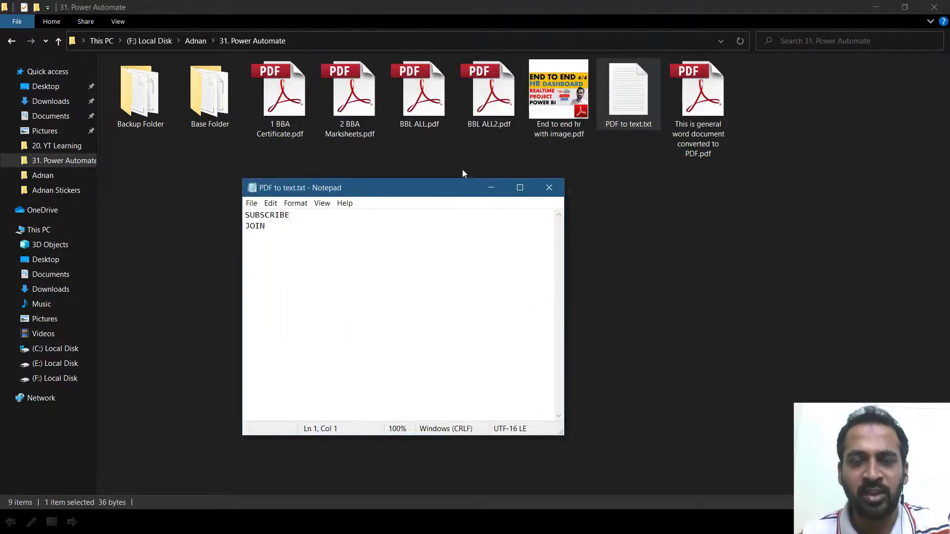
{"action": "left_click", "coordinate": [564, 98]}
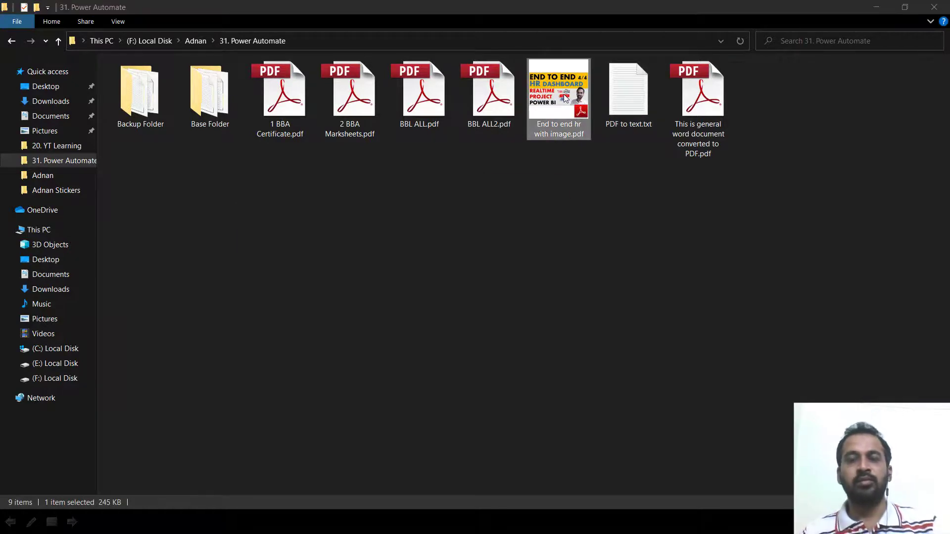
- View 'End to end hr with image.pdf', then '1 BBA Certificate.pdf', and return to the flow designer
{"action": "double_click", "coordinate": [565, 98]}
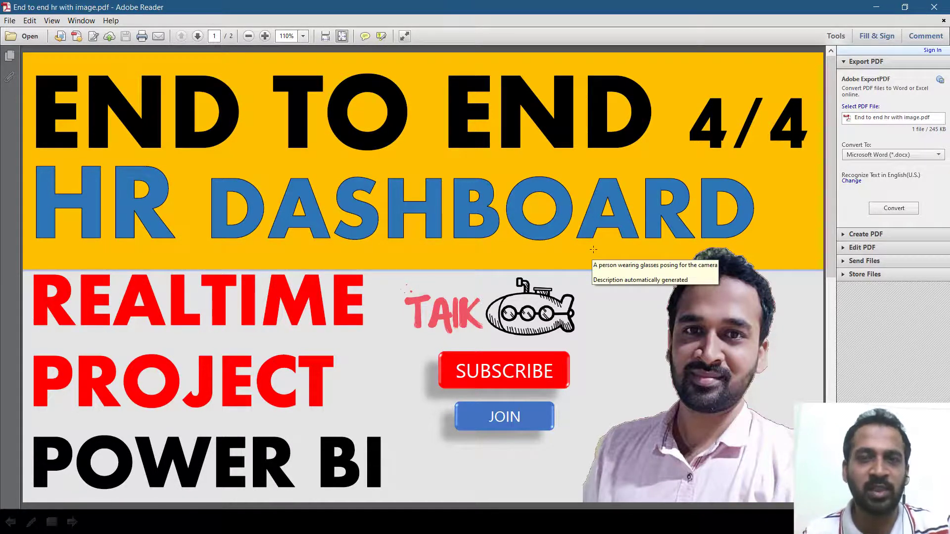
{"action": "left_click", "coordinate": [933, 7]}
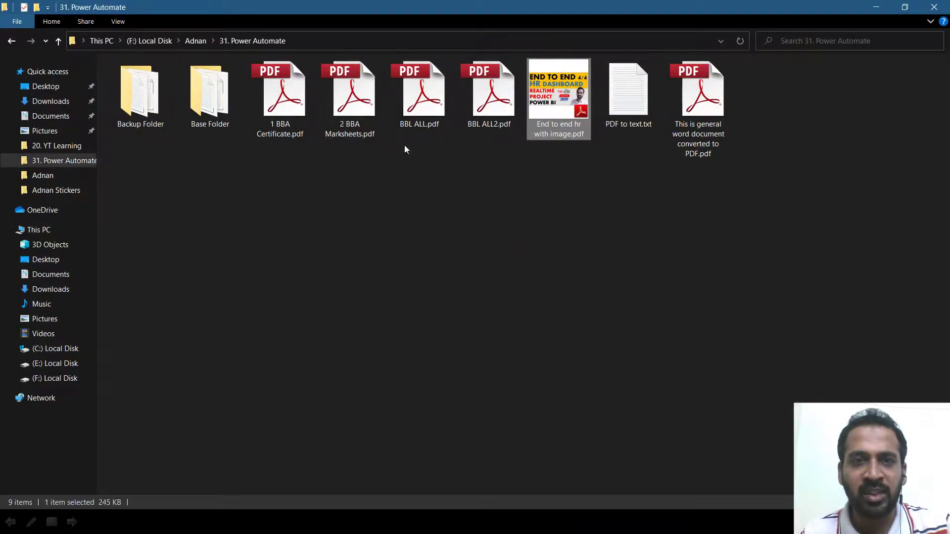
{"action": "double_click", "coordinate": [293, 102]}
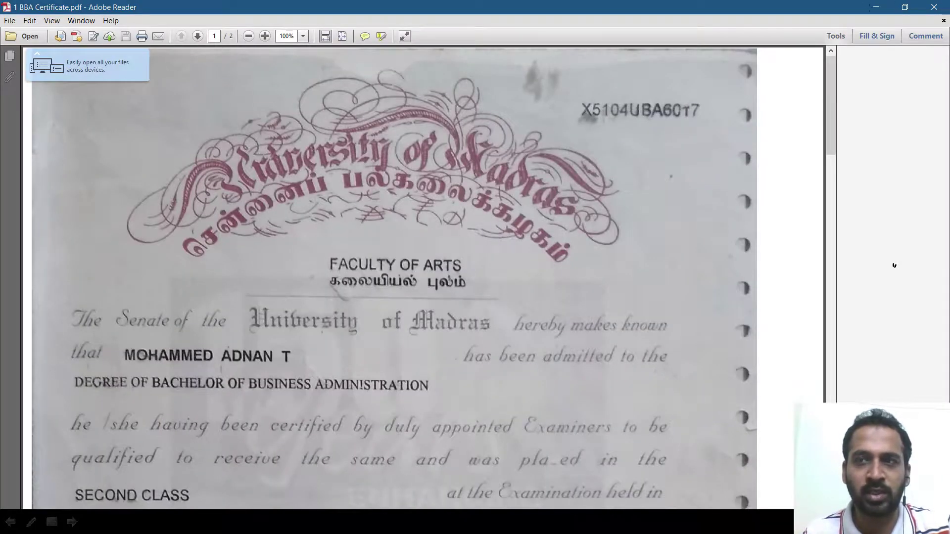
{"action": "key", "text": "alt+Tab"}
- Point the Extract text from PDF action at 1 BBA Certificate.pdf, save it, and run the flow
{"action": "left_click", "coordinate": [380, 104]}
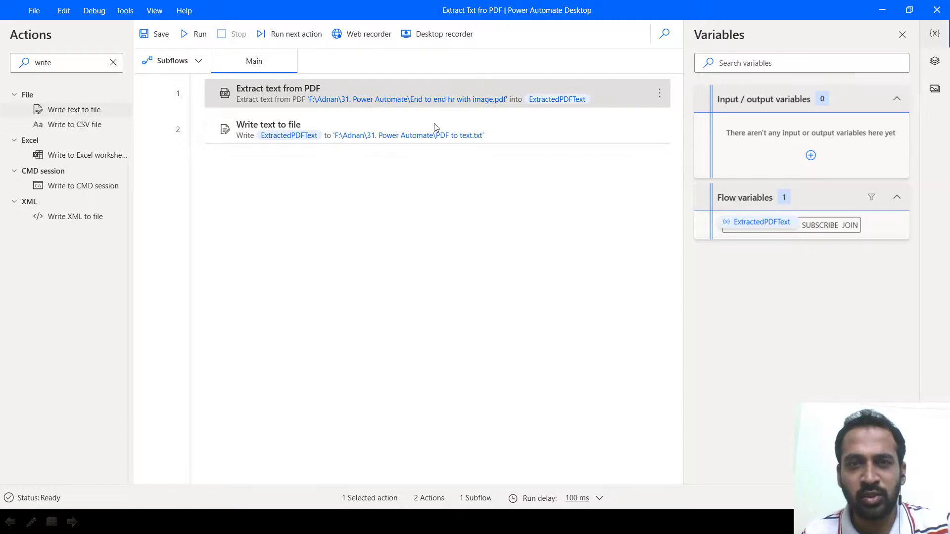
{"action": "key", "text": "Return"}
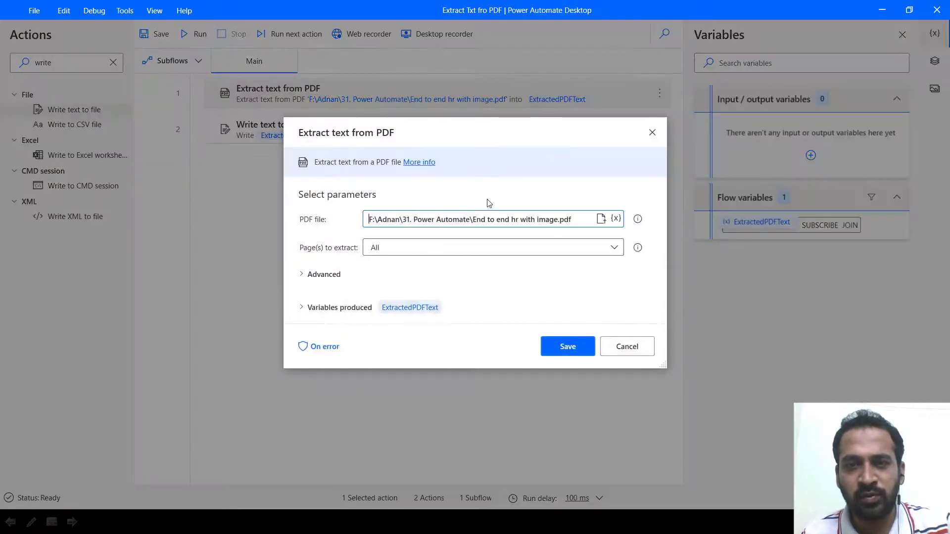
{"action": "left_click", "coordinate": [602, 218]}
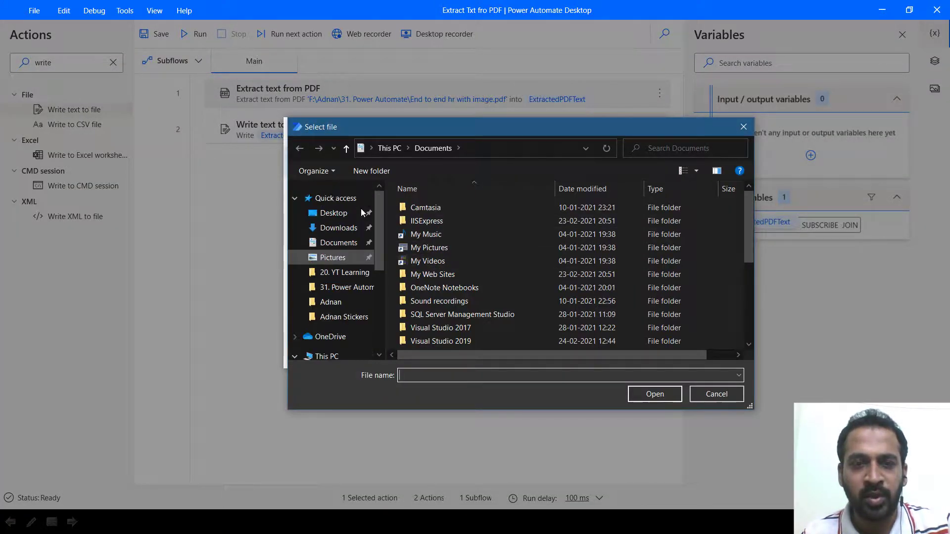
{"action": "left_click", "coordinate": [348, 288]}
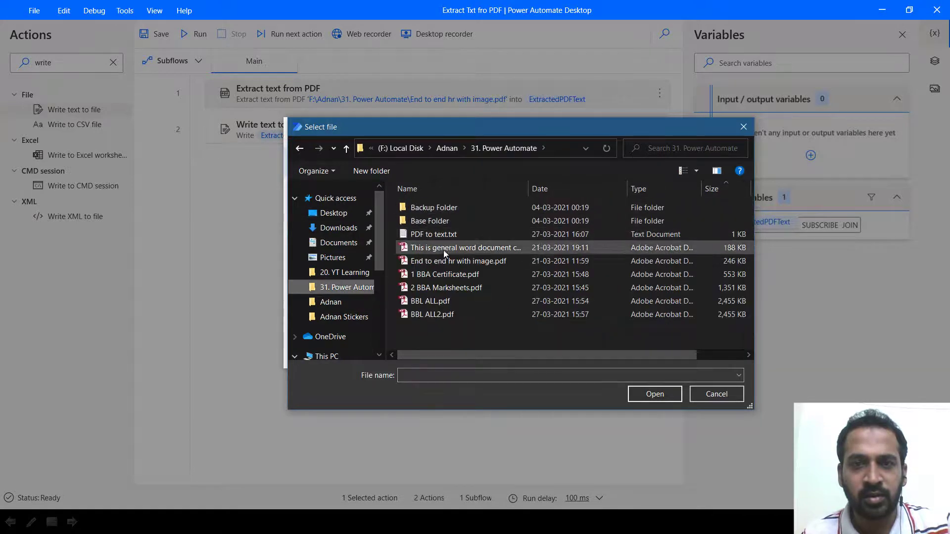
{"action": "double_click", "coordinate": [428, 274]}
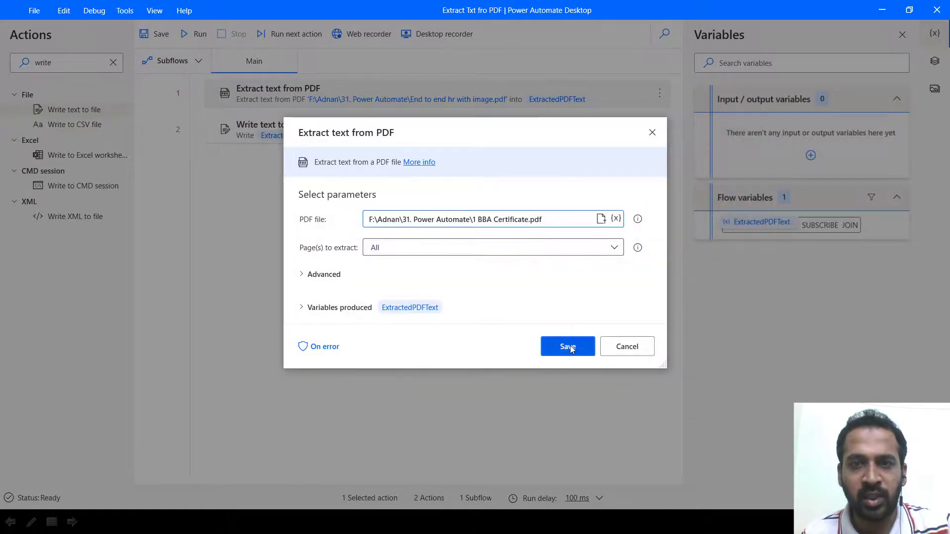
{"action": "left_click", "coordinate": [567, 346]}
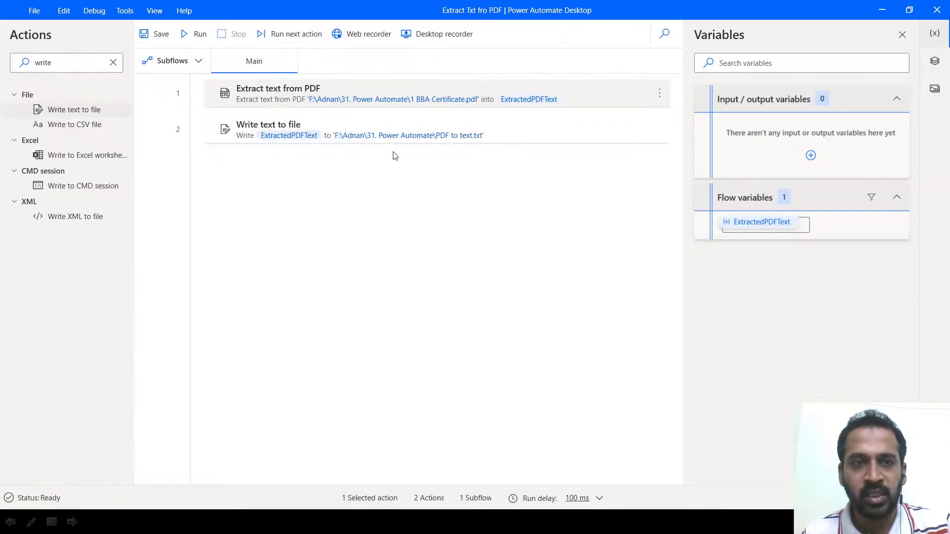
{"action": "key", "text": "alt+Tab"}
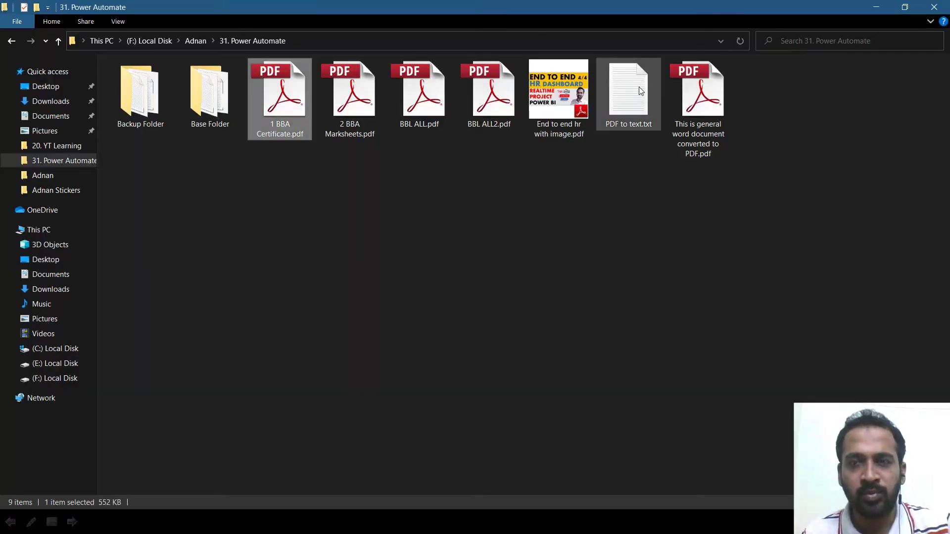
- Confirm PDF to text.txt is blank in Notepad, then return to the flow designer
{"action": "double_click", "coordinate": [640, 91]}
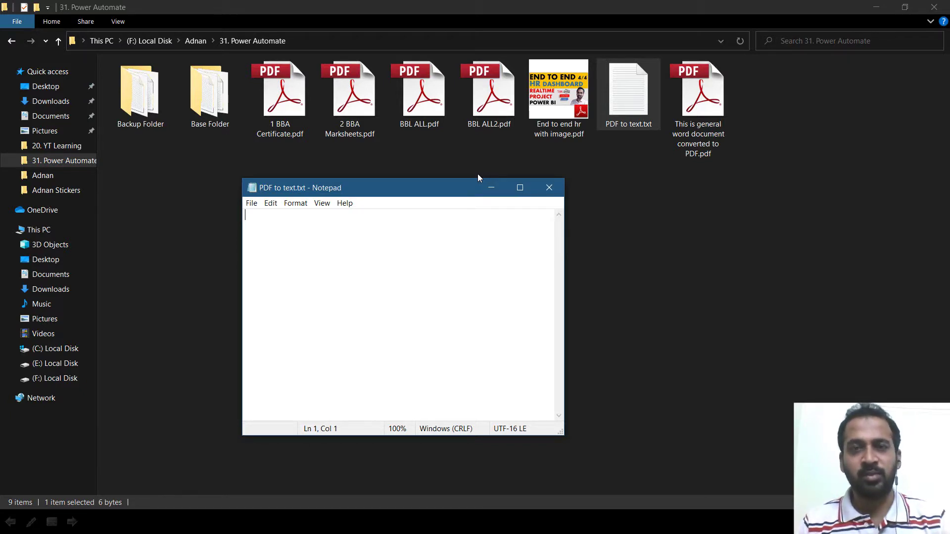
{"action": "key", "text": "alt+Tab"}
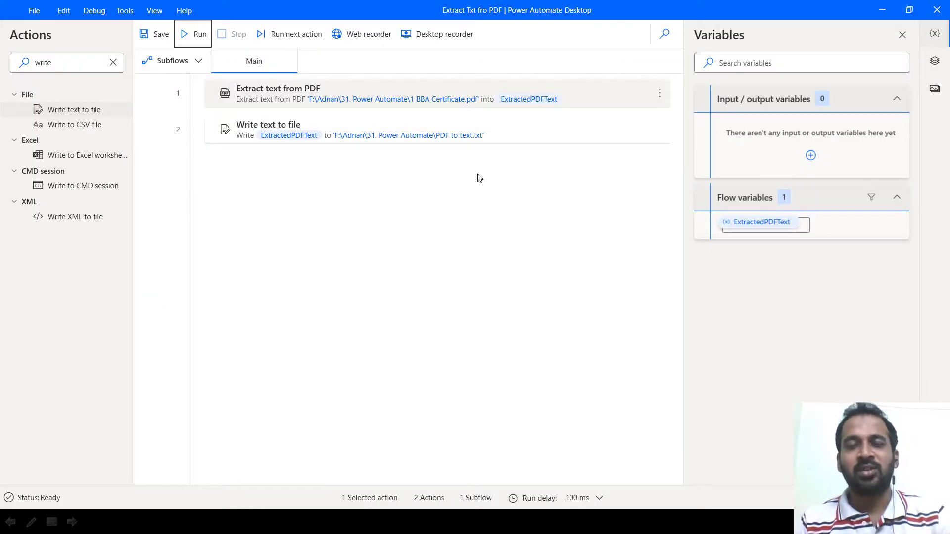